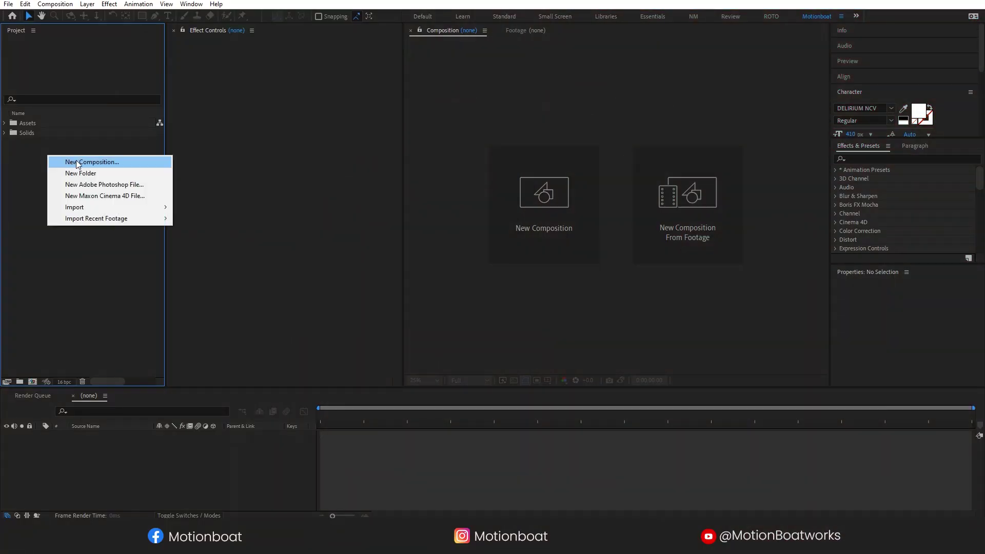
Create a new 1920×1080 composition named Text
left_click(545, 196)
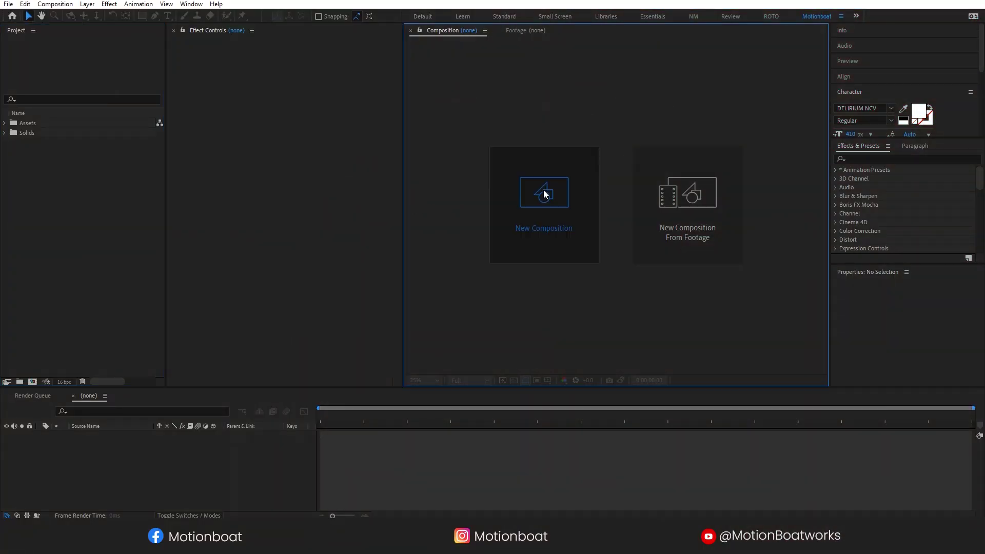
type("Text")
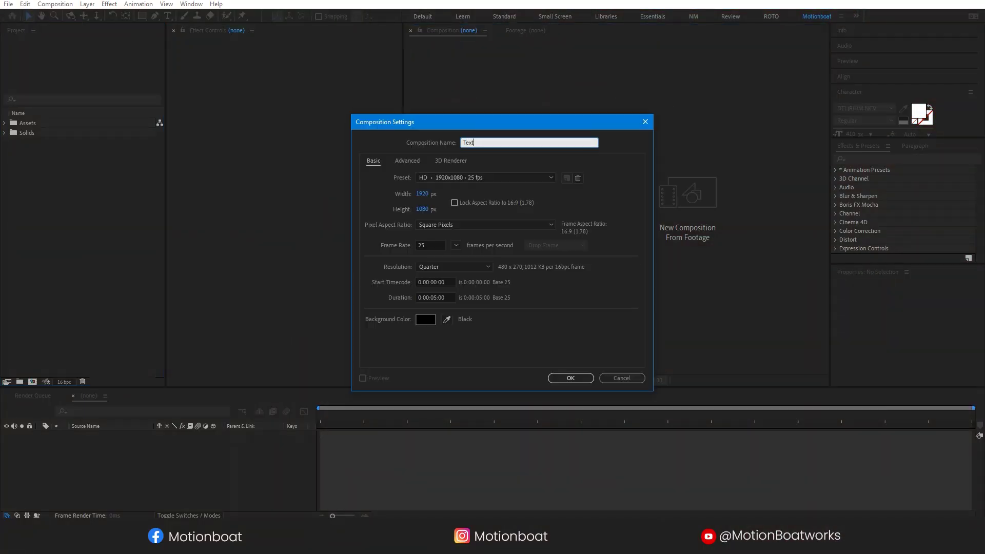
left_click(570, 377)
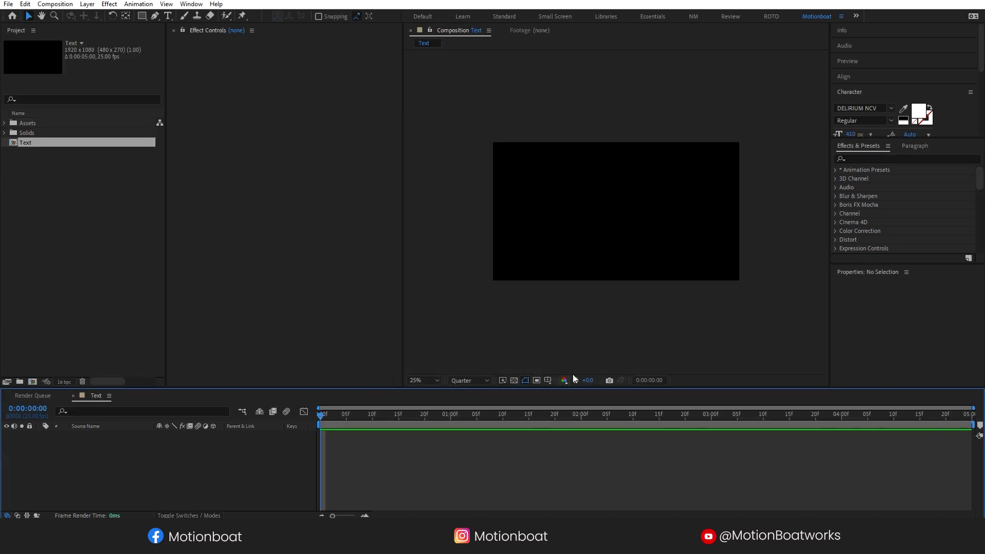
Add a white text layer reading METALLIC
left_click(167, 15)
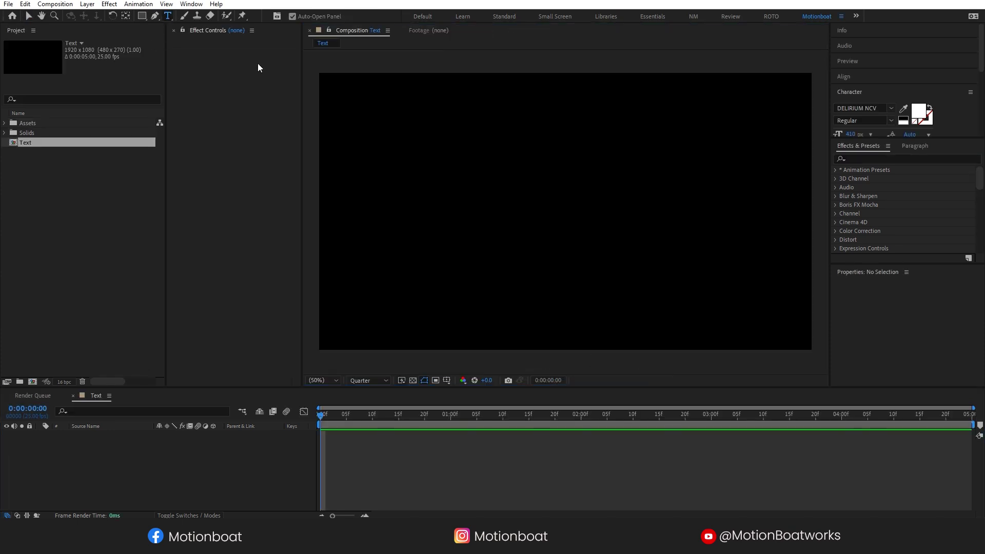
left_click(430, 219)
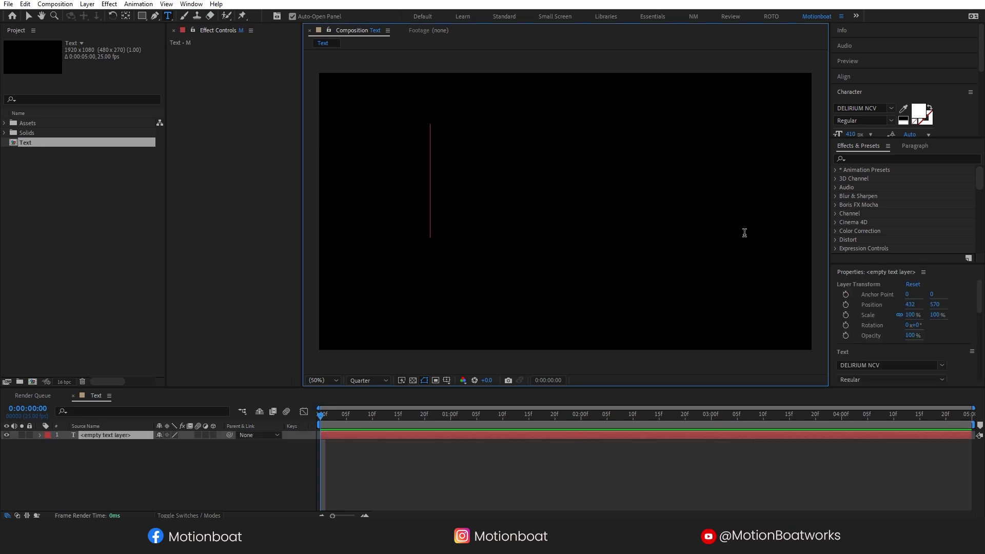
type("Metallic")
left_click(29, 16)
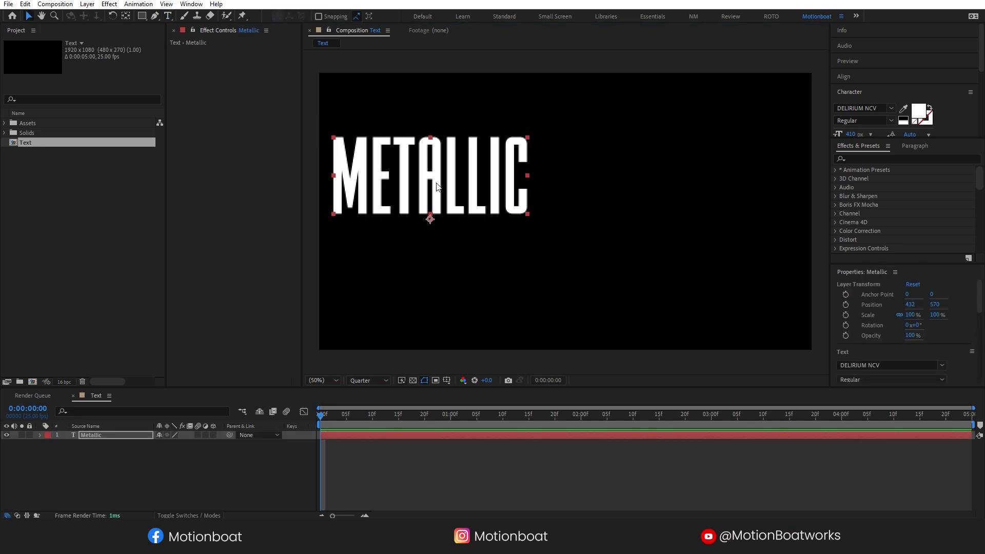
Centre METALLIC's anchor point and align it to the frame centre at 960, 540
left_click(126, 16)
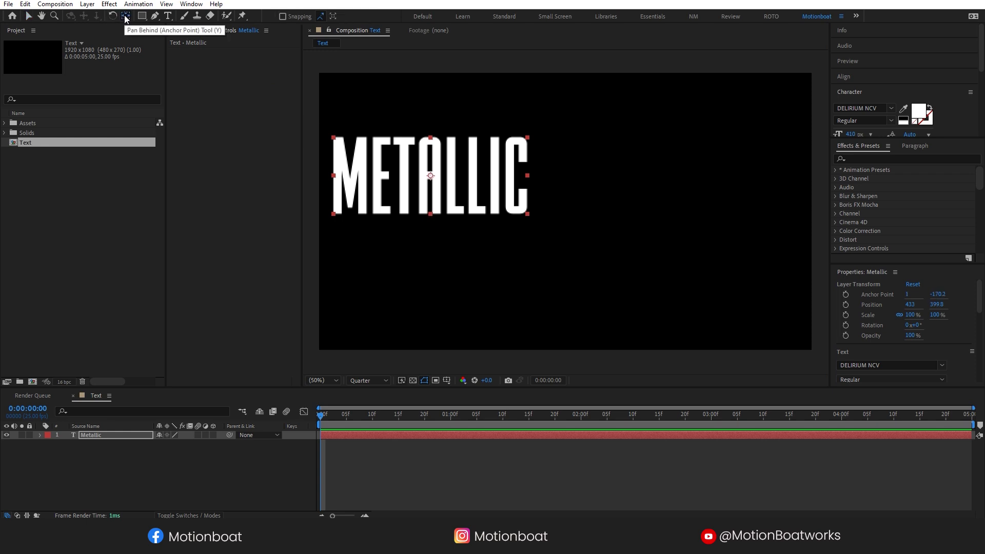
key("ctrl+alt+Home")
left_click(859, 76)
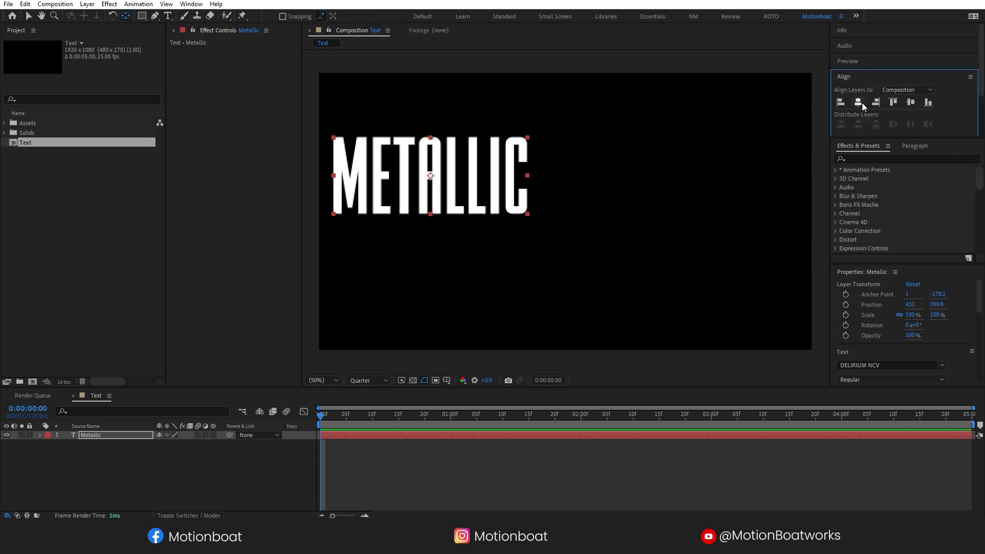
left_click(859, 102)
left_click(906, 102)
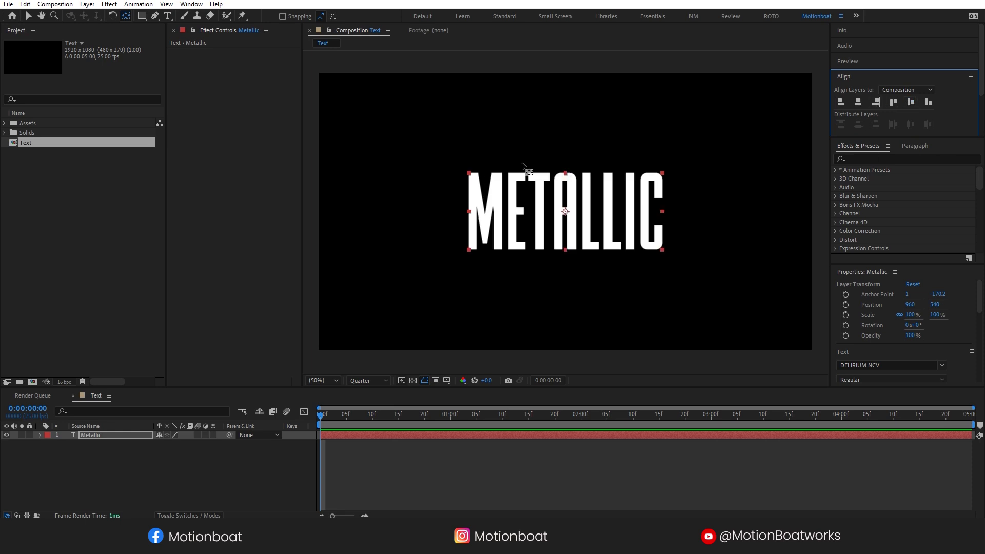
Keyframe METALLIC's Scale from 150% at 0 s to 100% at 3 s
left_click(138, 467)
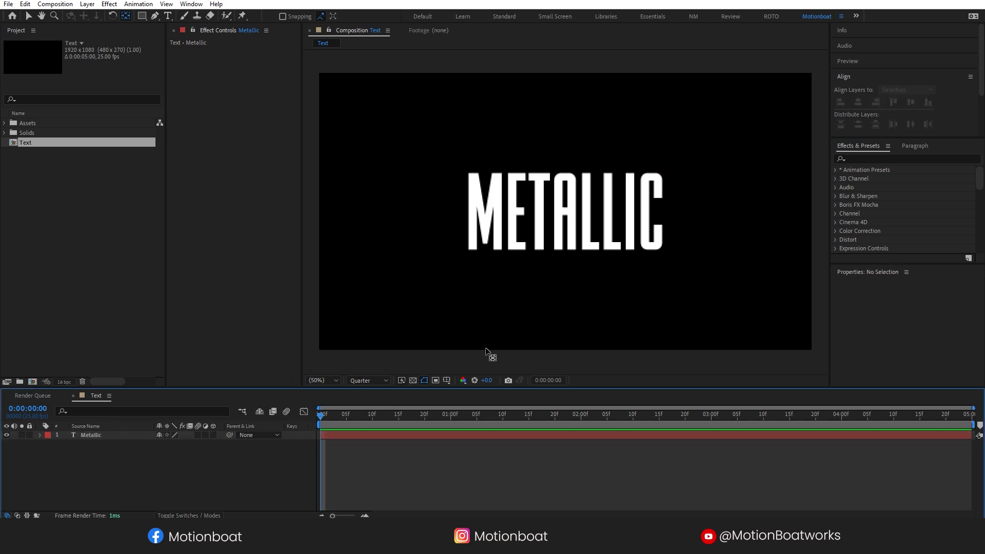
left_click(78, 435)
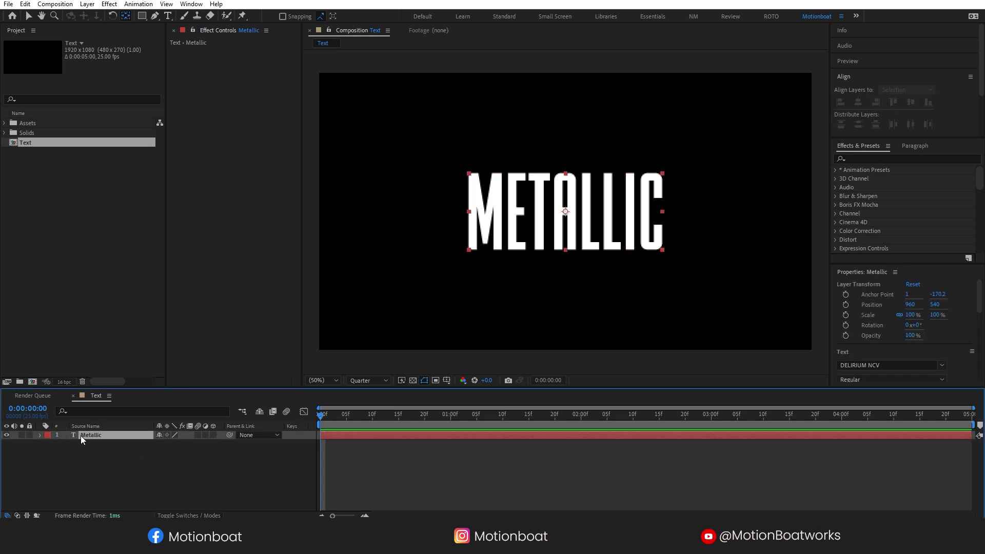
key("s")
left_click(65, 444)
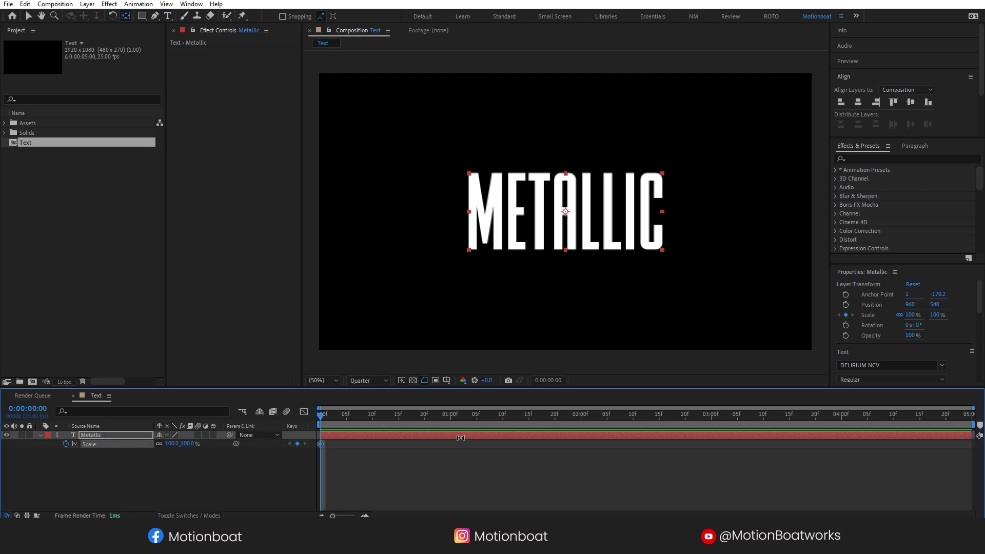
left_click(710, 416)
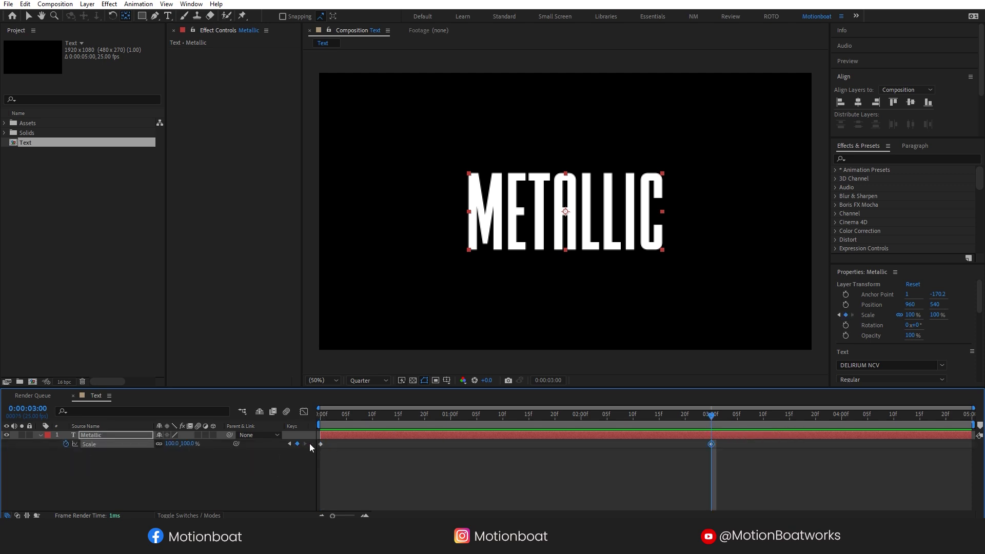
left_click_drag(332, 420, 321, 420)
left_click(188, 444)
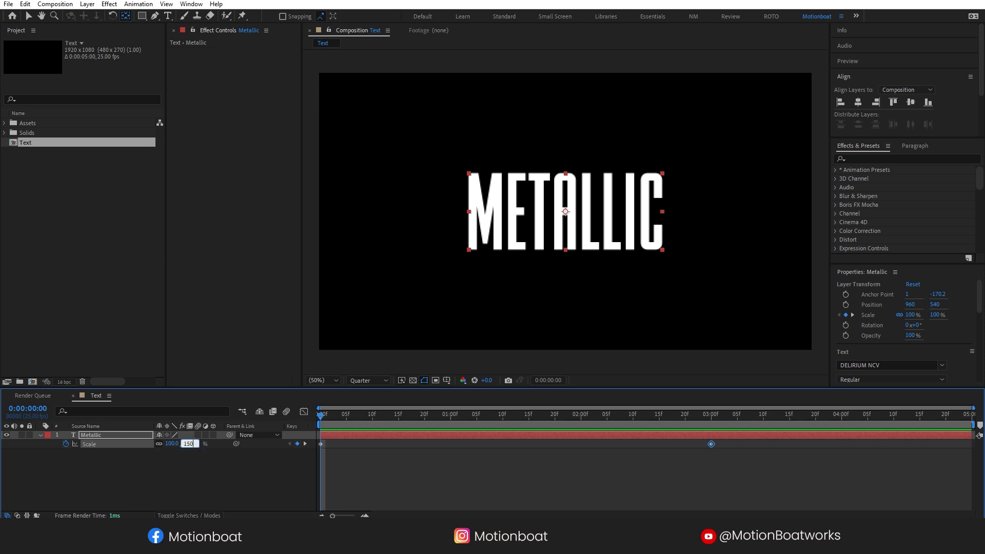
type("150")
key("Return")
Easy Ease both Scale keyframes and lengthen the ease into the end keyframe
left_click_drag(720, 442, 287, 448)
key("F9")
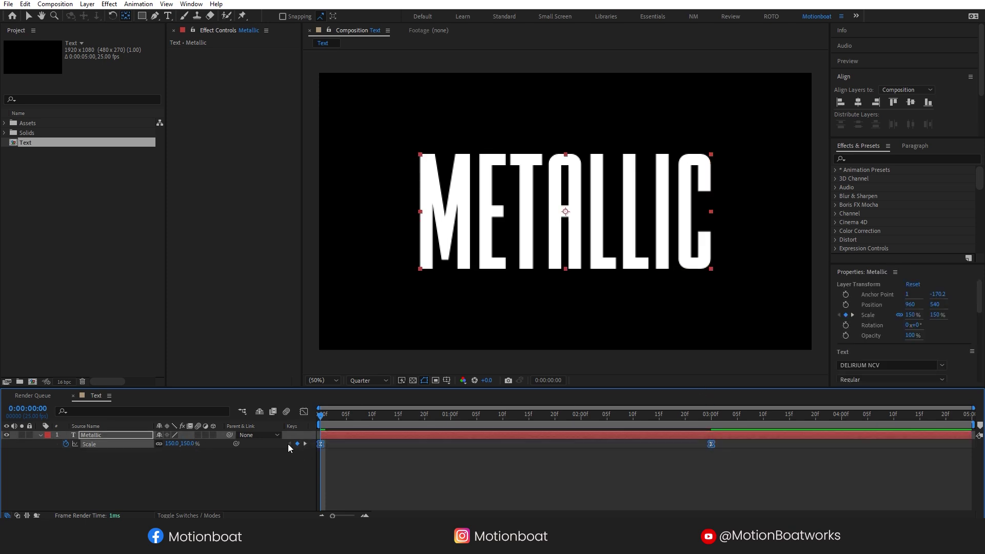
left_click(304, 412)
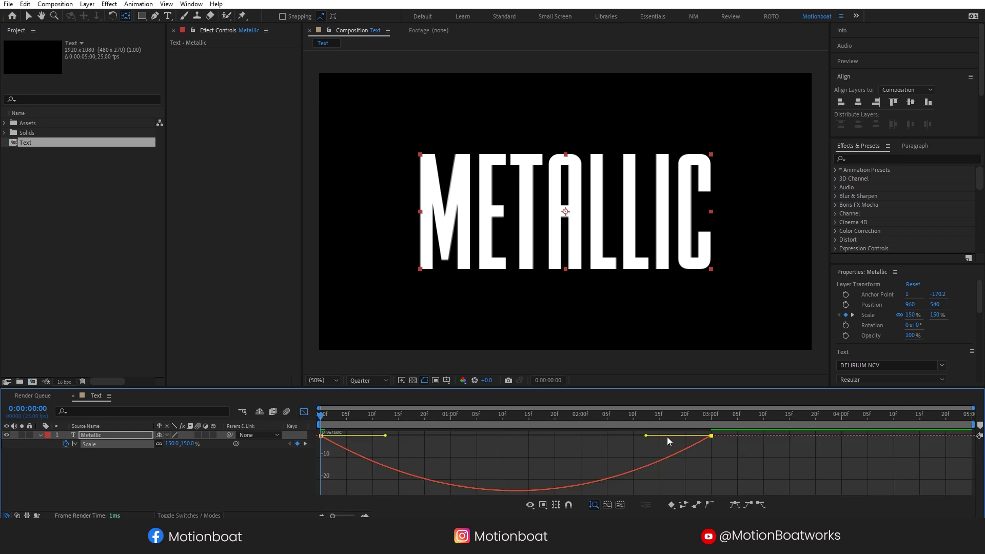
left_click_drag(647, 436, 481, 435)
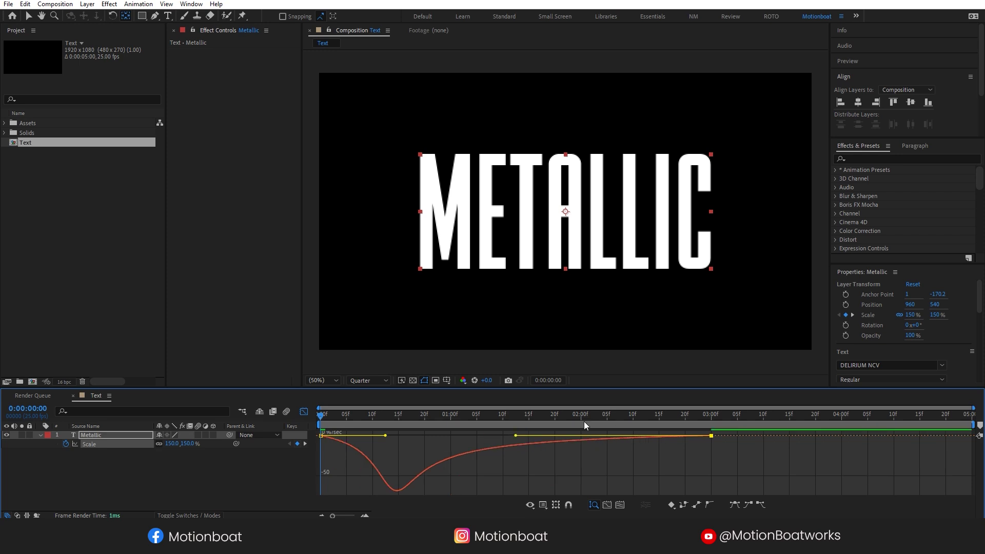
Preview the eased scale-down animation and rewind to the first frame
key("space")
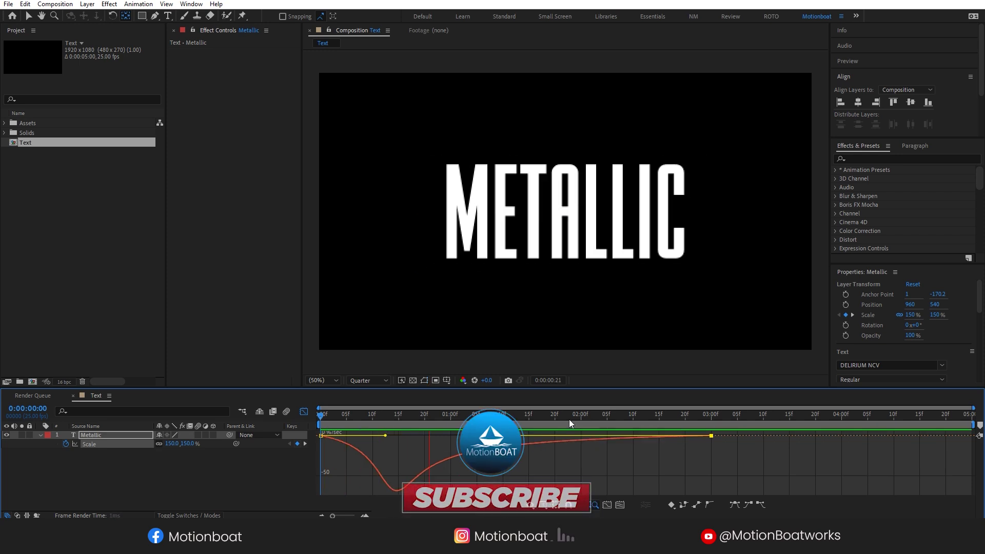
left_click(304, 412)
key("F2")
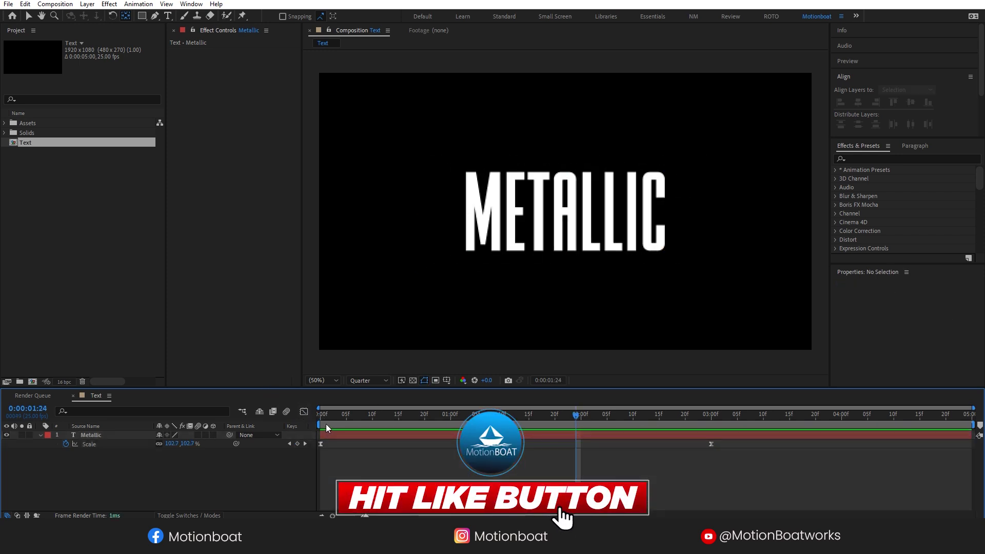
key("space")
left_click(44, 436)
Add a Tracking animator to the METALLIC text layer
left_click(40, 435)
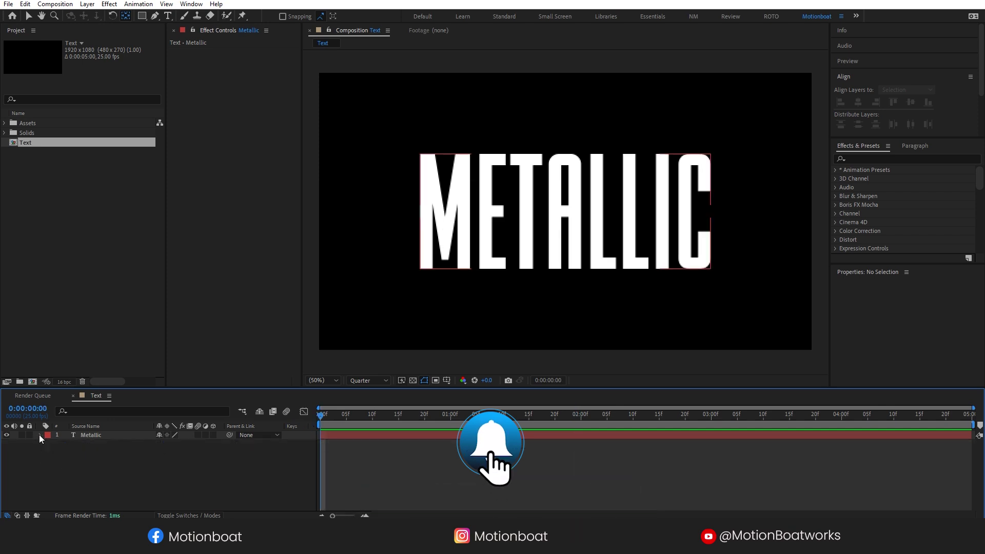
left_click(40, 435)
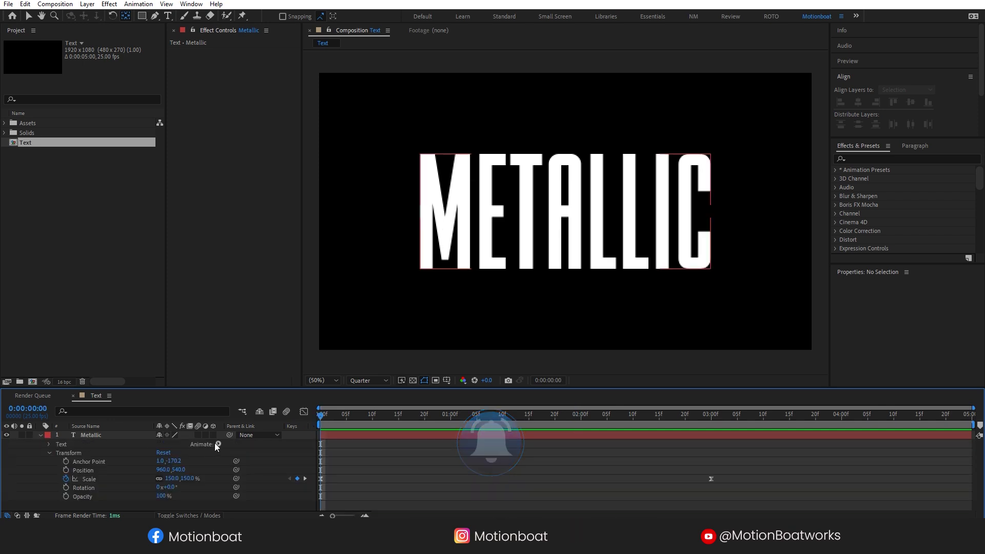
left_click(218, 444)
left_click(252, 370)
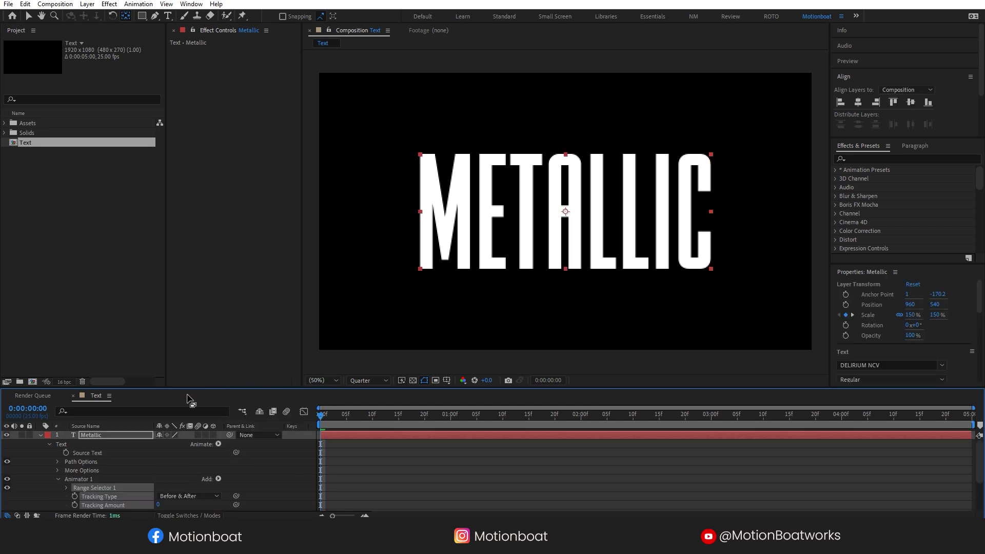
left_click_drag(135, 388, 135, 335)
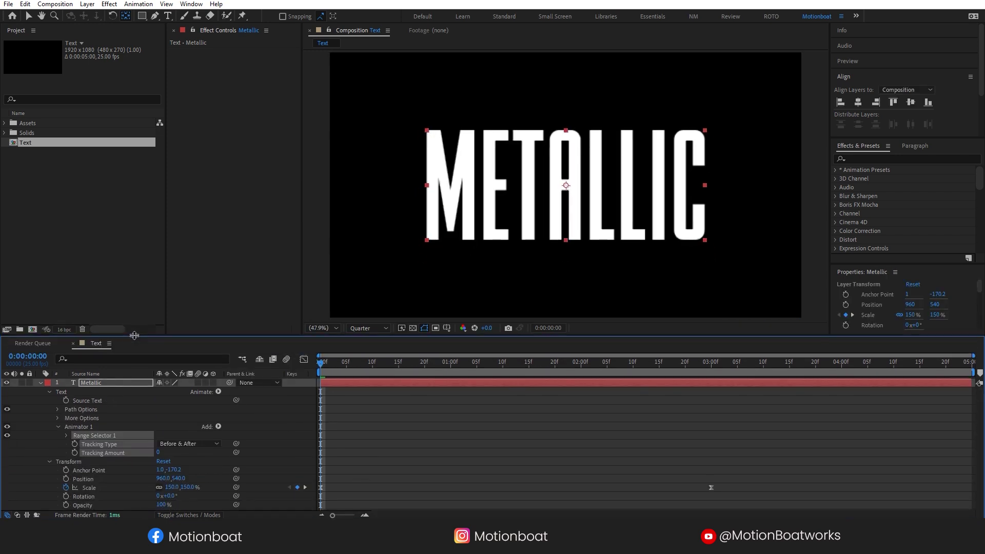
Keyframe Tracking Amount from 25 at the start to 0 at 2 seconds
left_click(74, 452)
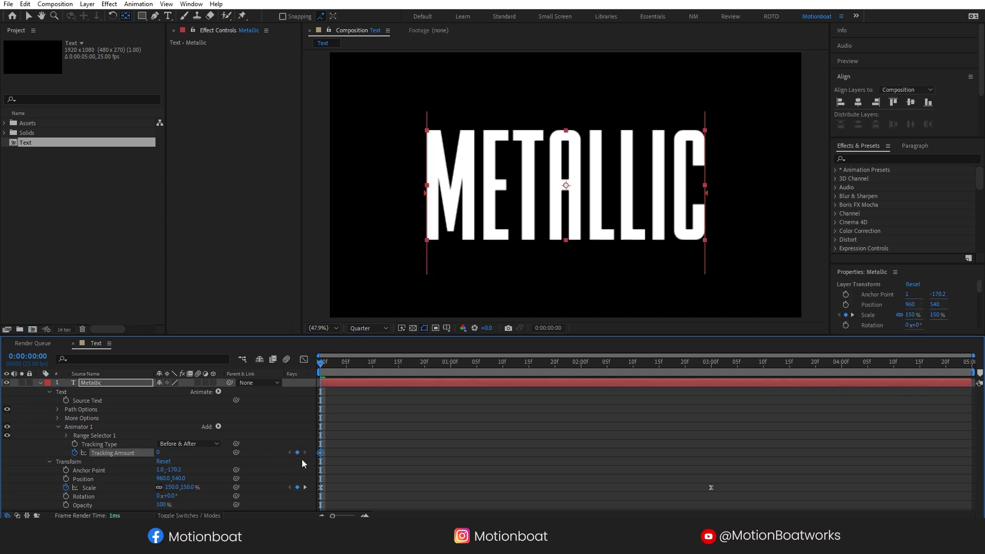
left_click(580, 363)
left_click(297, 452)
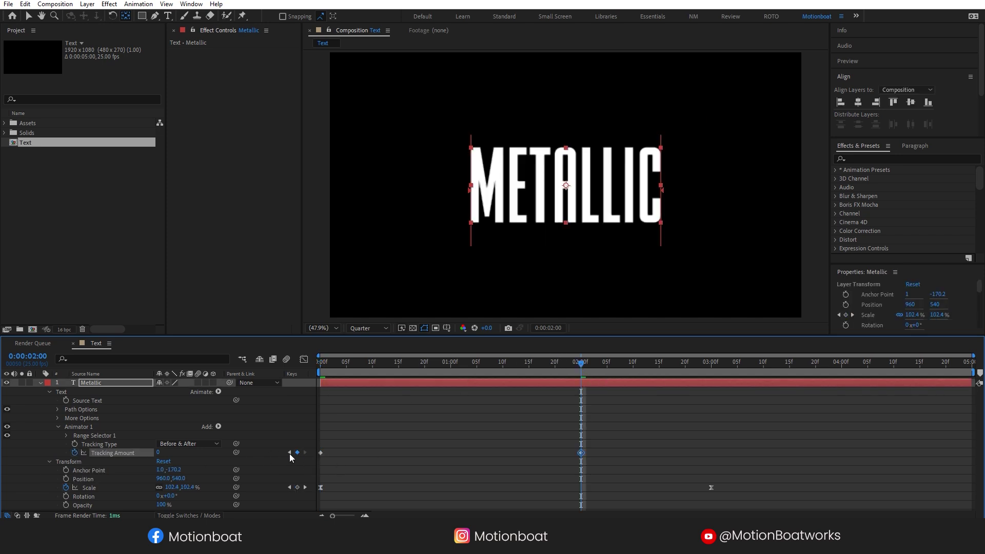
key("Home")
left_click(158, 452)
type("20")
key("Return")
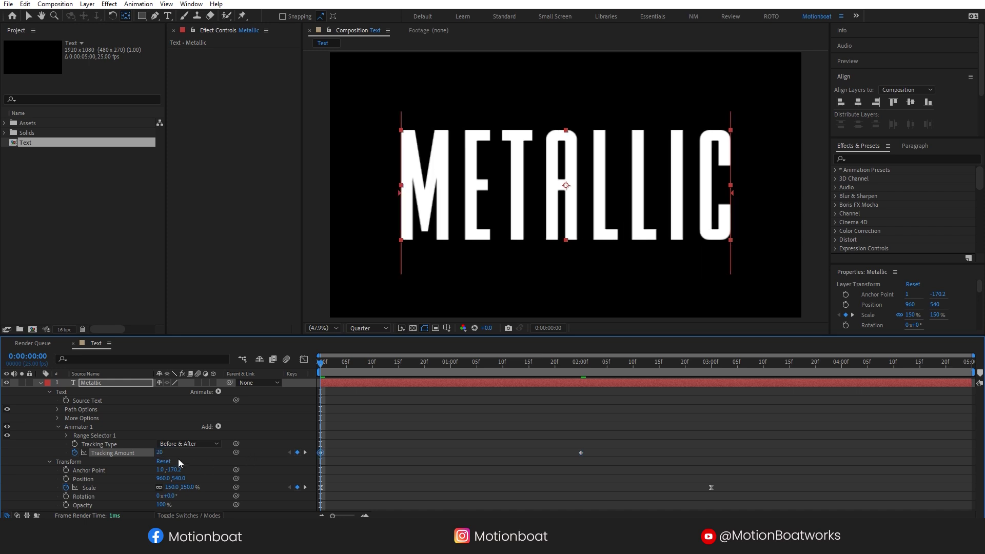
left_click(160, 453)
type("25")
key("Return")
Sharpen the ease out of the first Tracking keyframe in the speed graph and preview
key("space")
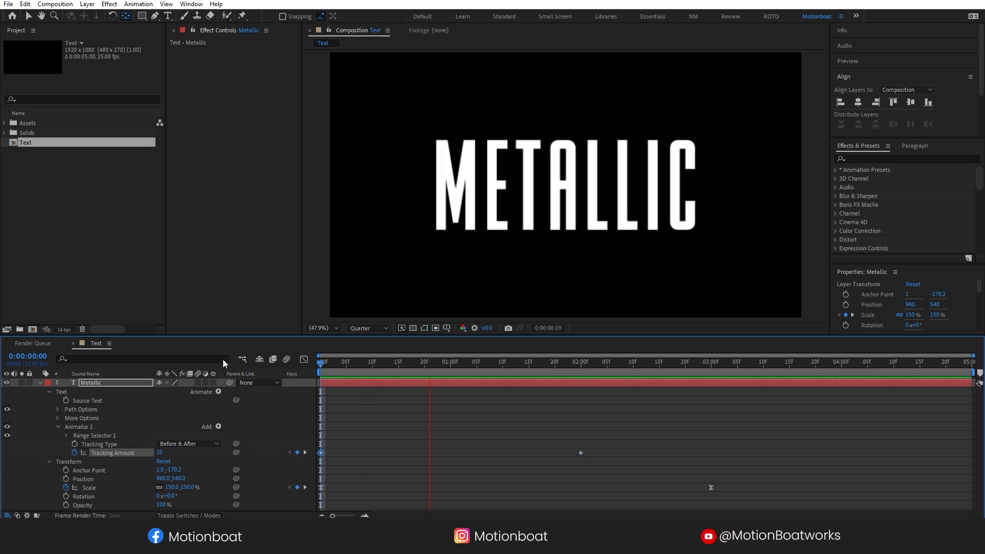
key("space")
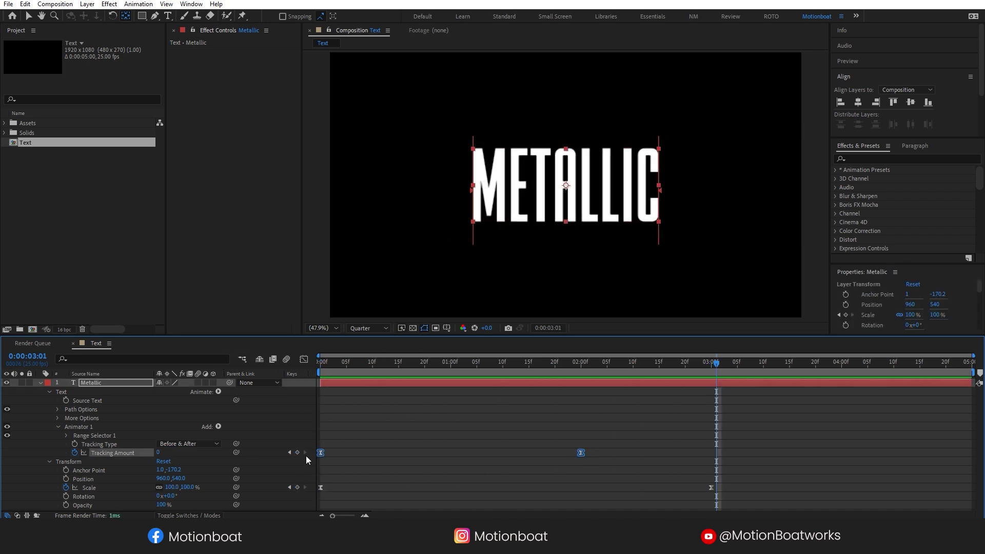
left_click(304, 359)
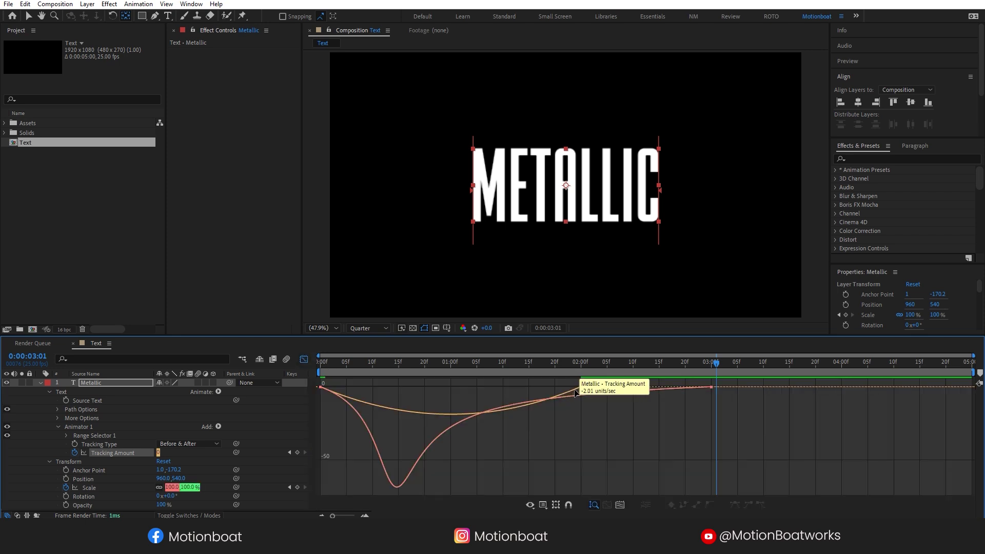
left_click(553, 394)
left_click_drag(537, 388, 451, 388)
left_click_drag(337, 369, 313, 368)
key("space")
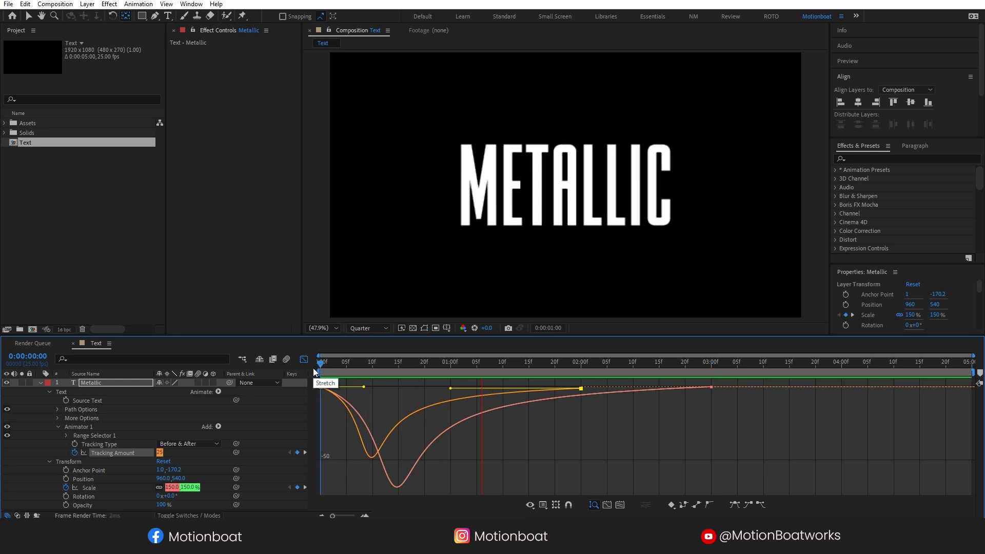
left_click(304, 359)
Create a new composition named Texture with preview resolution set to Half
right_click(44, 179)
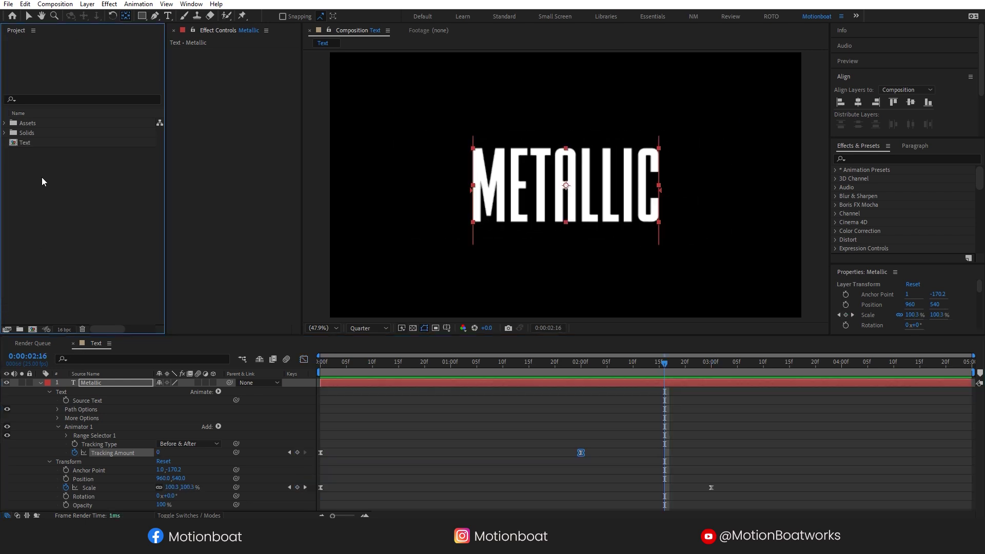
left_click(75, 185)
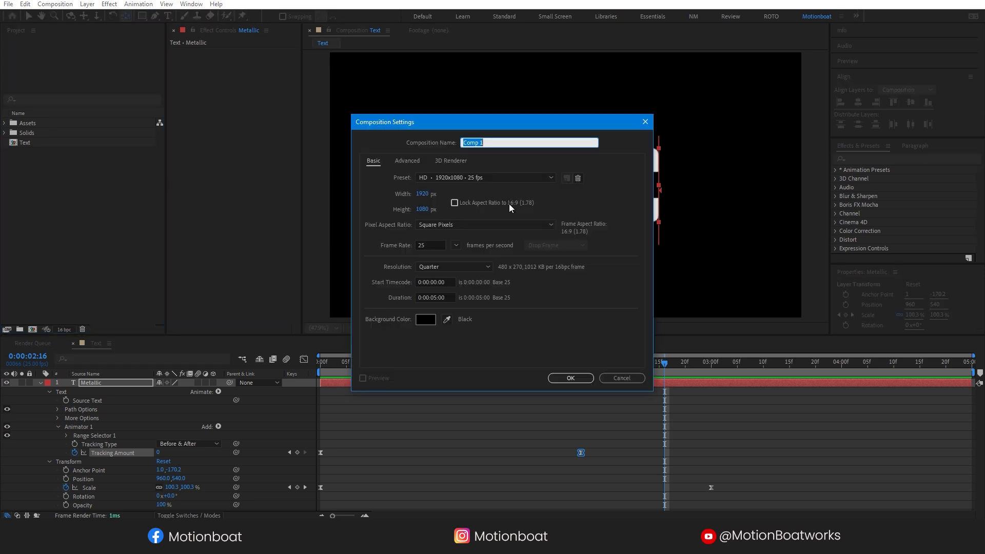
type("Texture")
key("Return")
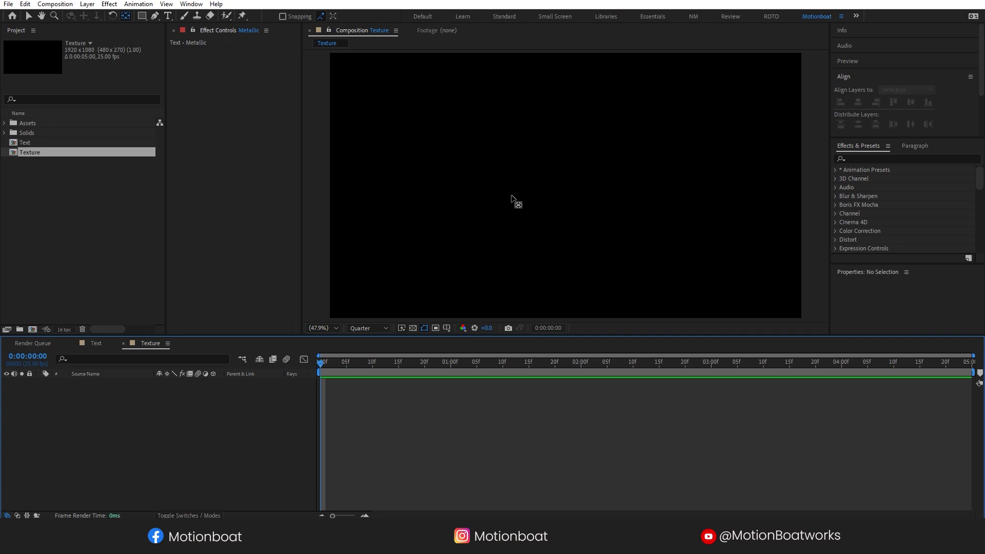
left_click(374, 330)
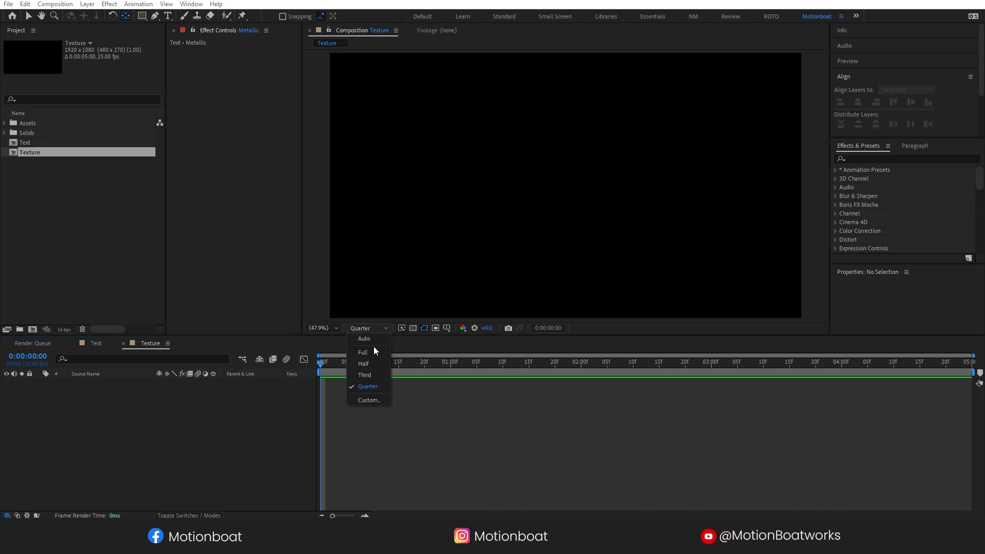
left_click(370, 364)
Place images.jpeg from the Assets folder into Texture, scaled to 189.3% and centred horizontally
left_click(29, 204)
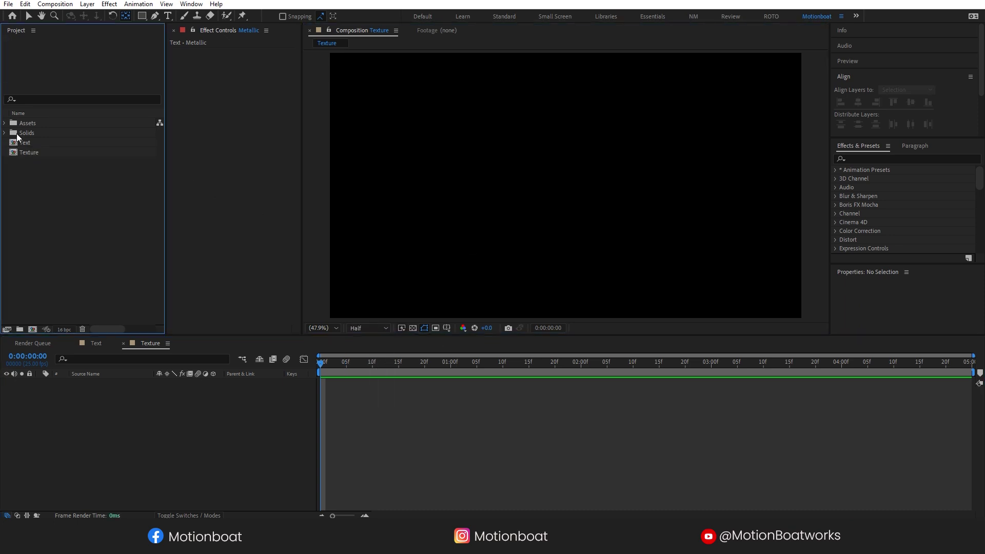
left_click(5, 123)
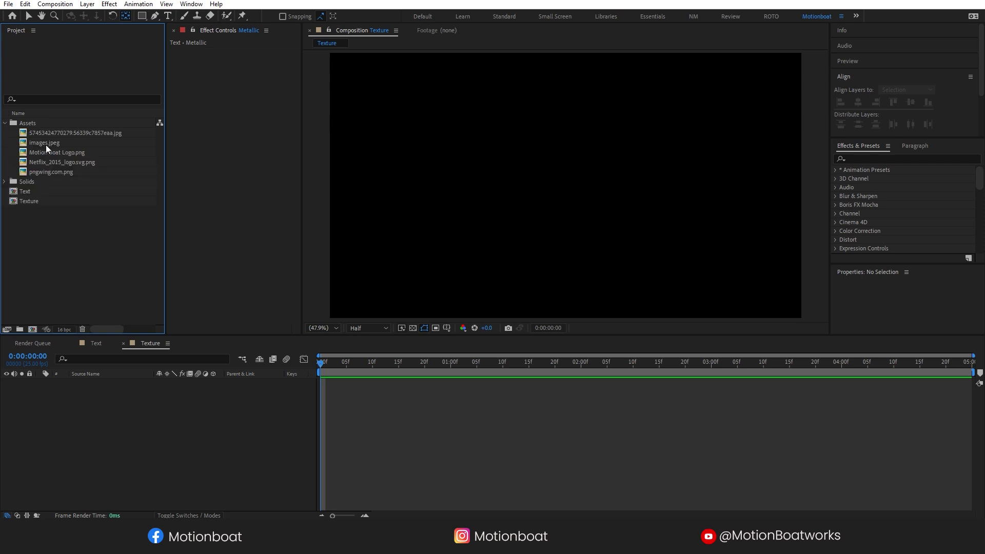
left_click(45, 143)
left_click_drag(52, 143, 663, 140)
left_click(26, 19)
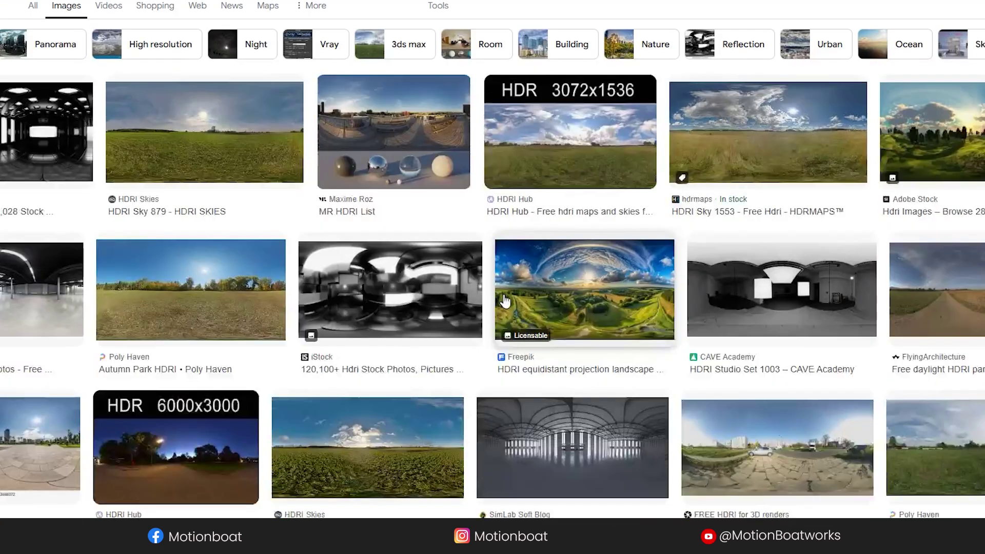
scroll(492, 277, "down", 10)
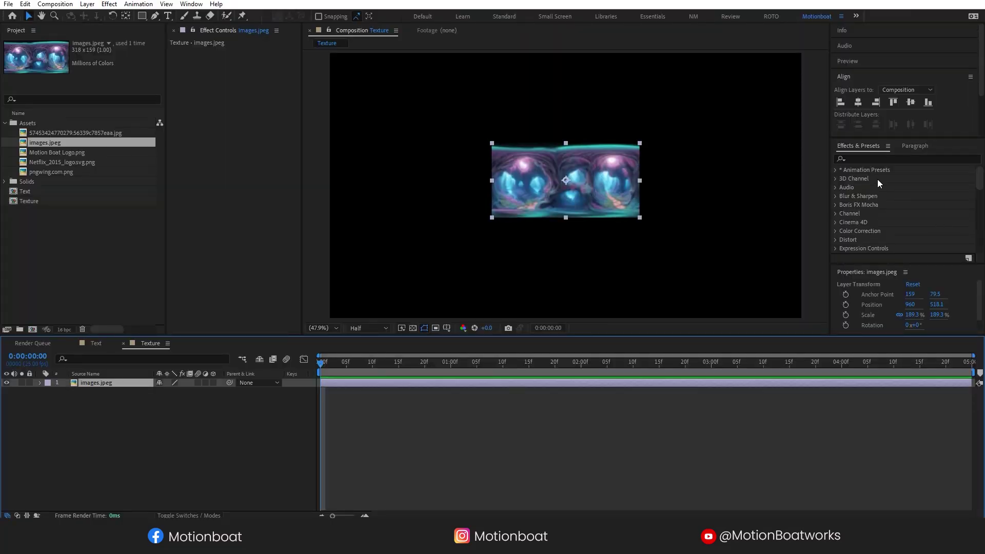
left_click(853, 159)
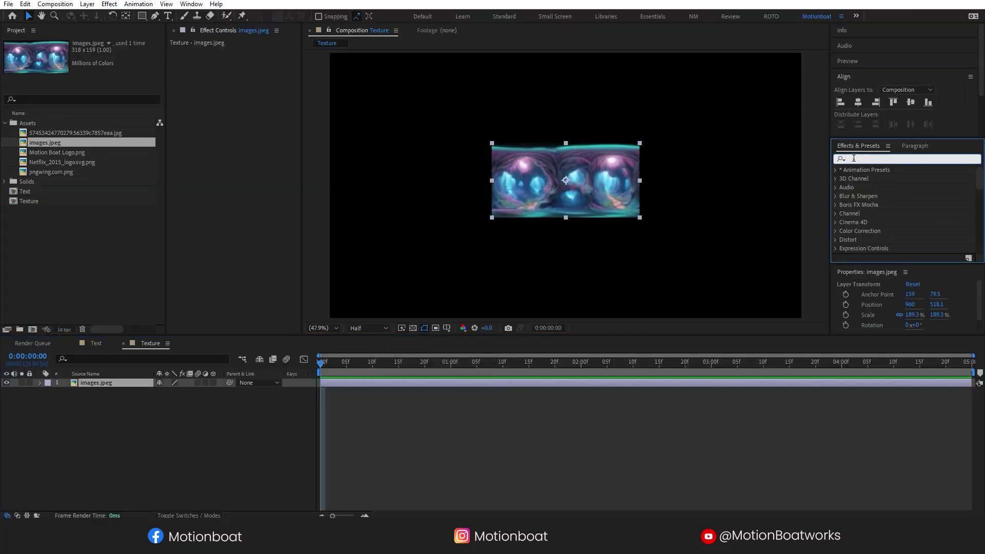
Tile images.jpeg with CC RepeTile (expand 351/354/219/215) and enlarge it to 268.2%
type("cc re")
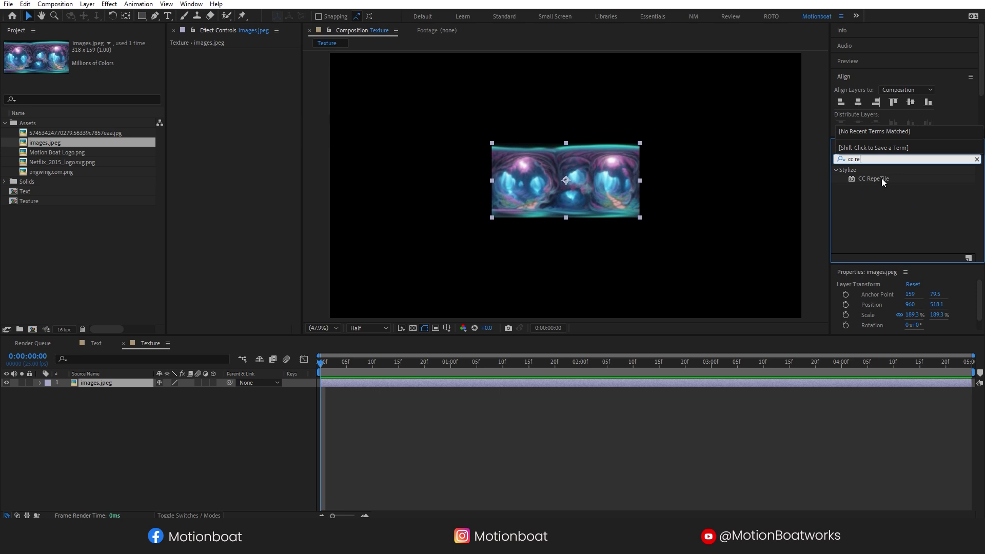
left_click_drag(866, 179, 97, 381)
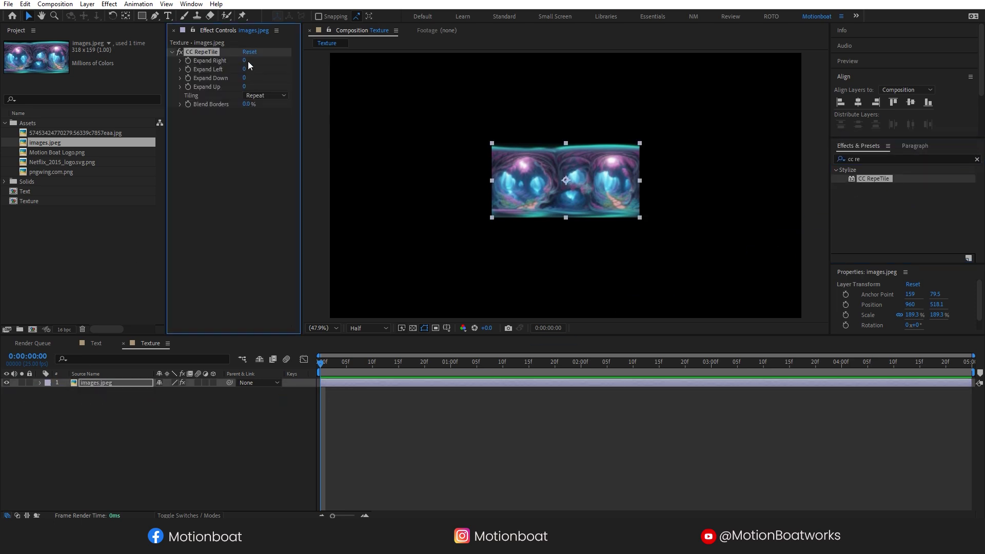
left_click_drag(244, 61, 357, 81)
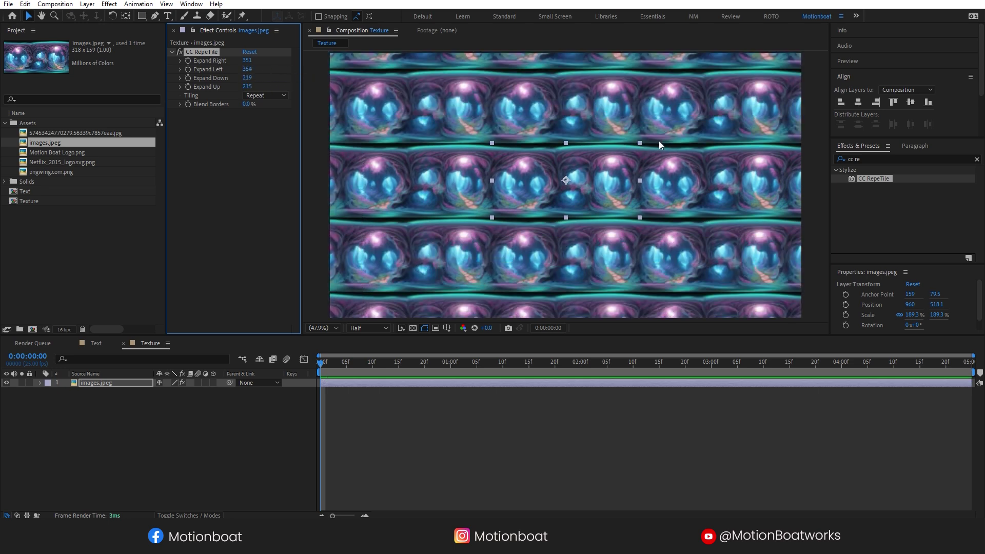
left_click_drag(639, 143, 670, 127)
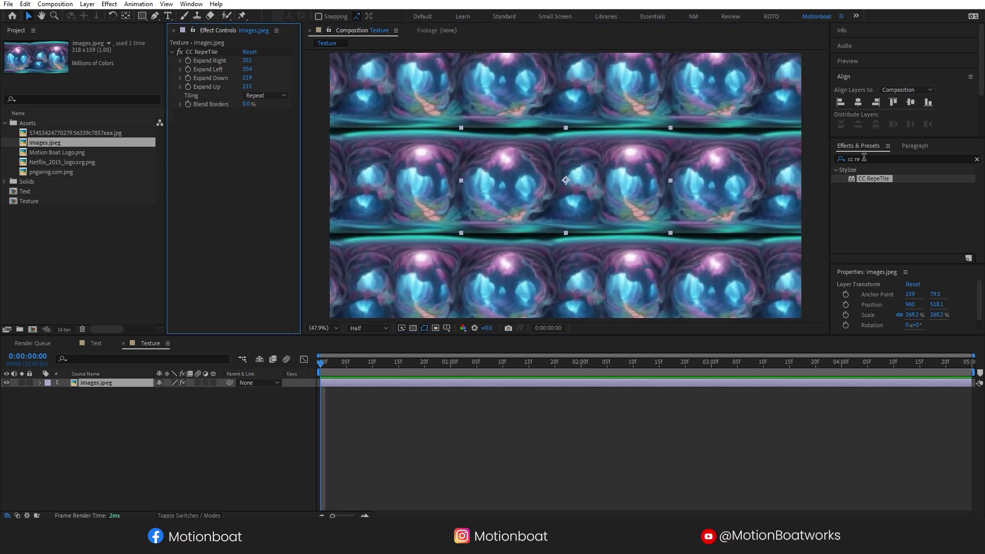
left_click_drag(863, 158, 834, 161)
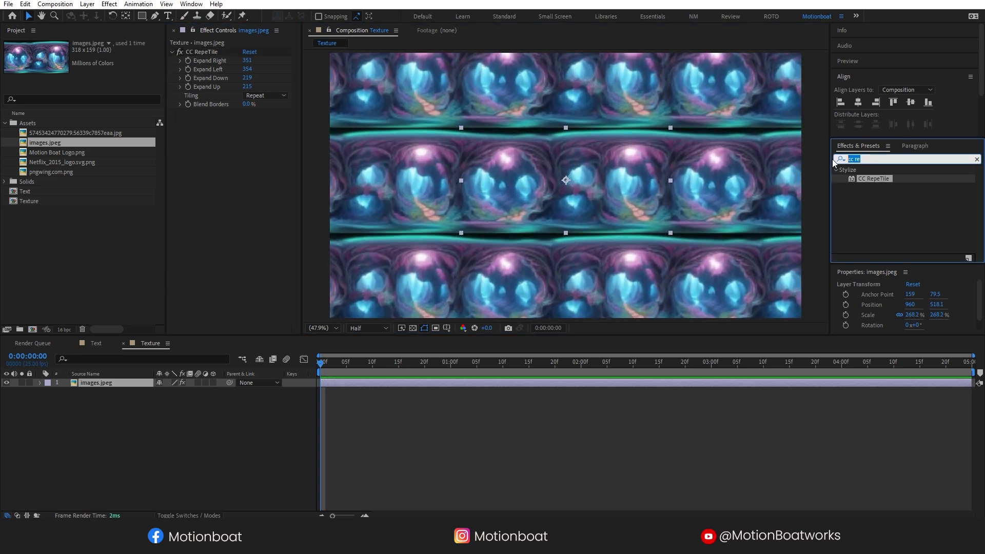
Apply Offset to images.jpeg and set Shift Center To X to -100
type("offse")
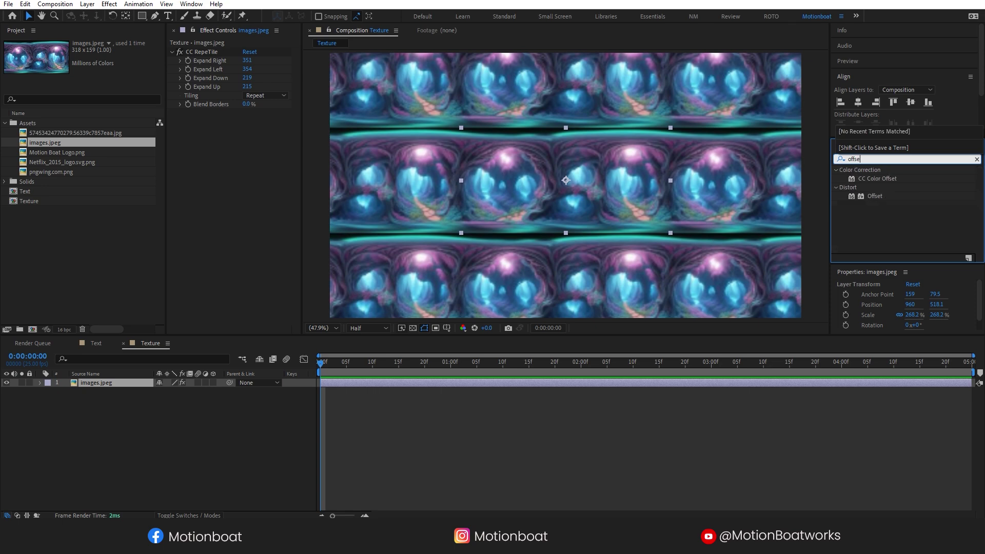
left_click_drag(869, 200, 228, 176)
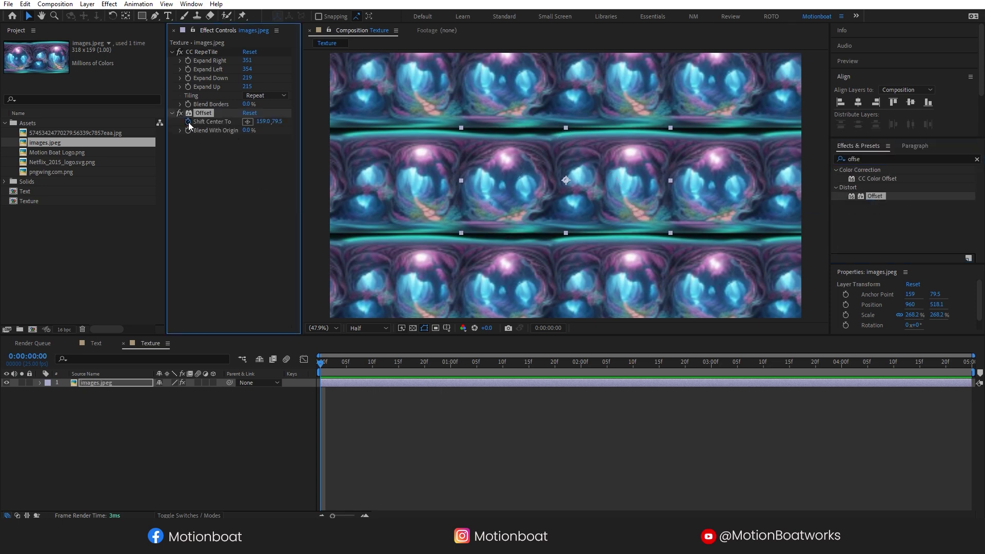
left_click_drag(946, 361, 968, 361)
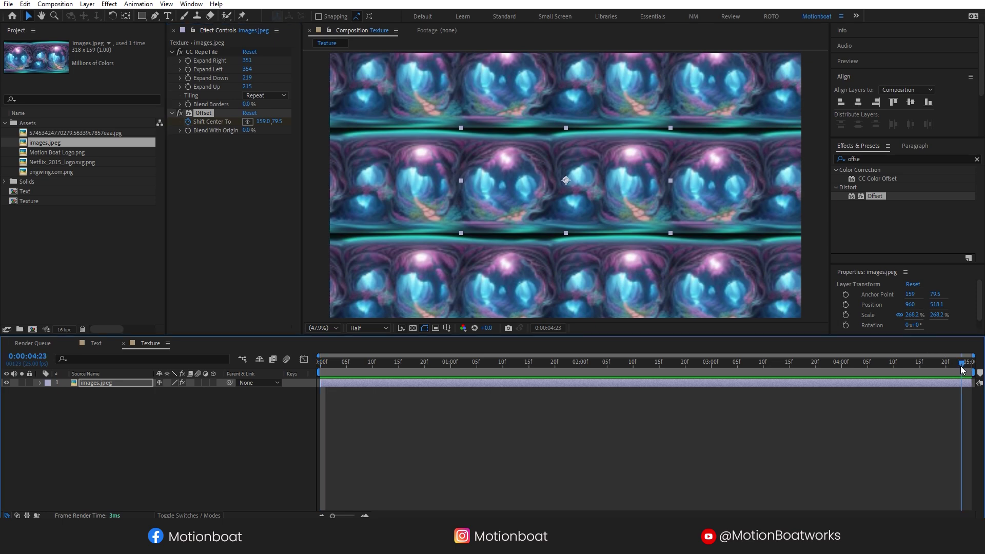
left_click(261, 122)
key("Return")
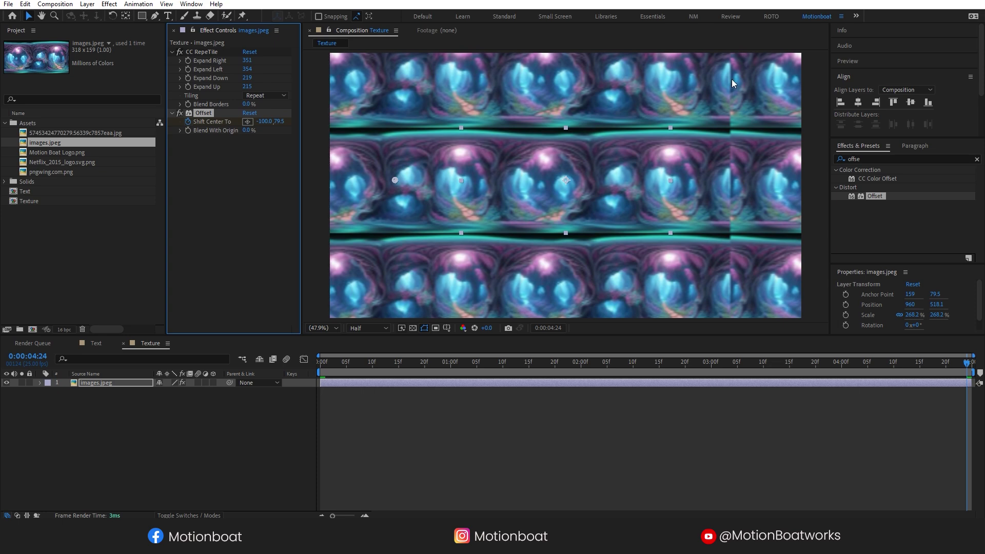
Switch CC RepeTile to Unfold mirrored tiling, extend it further left, and preview
left_click(258, 95)
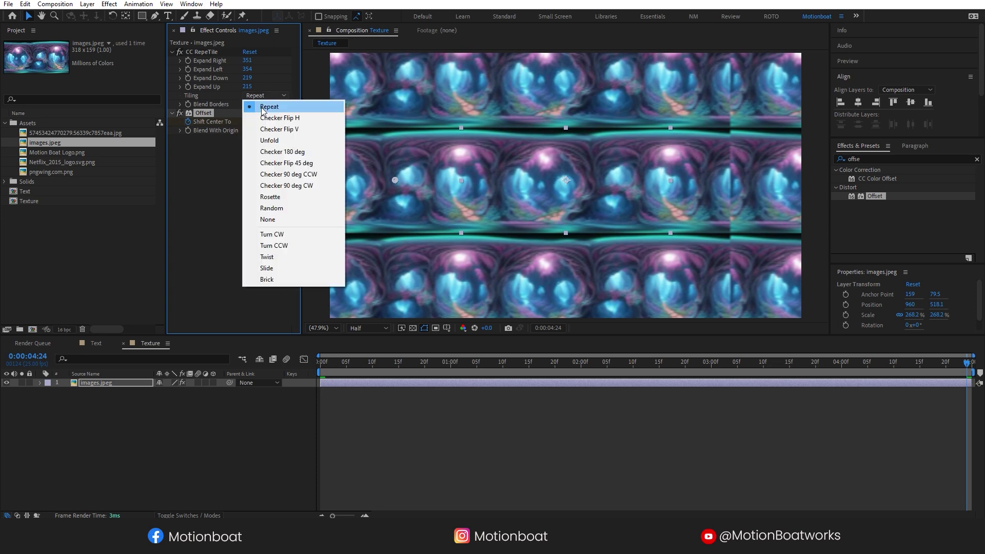
left_click(267, 137)
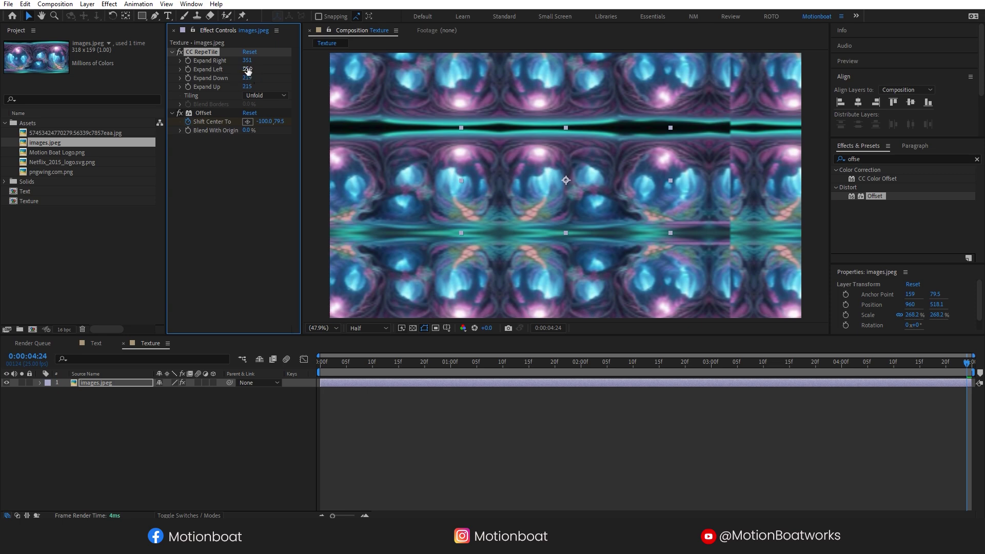
left_click_drag(252, 69, 428, 91)
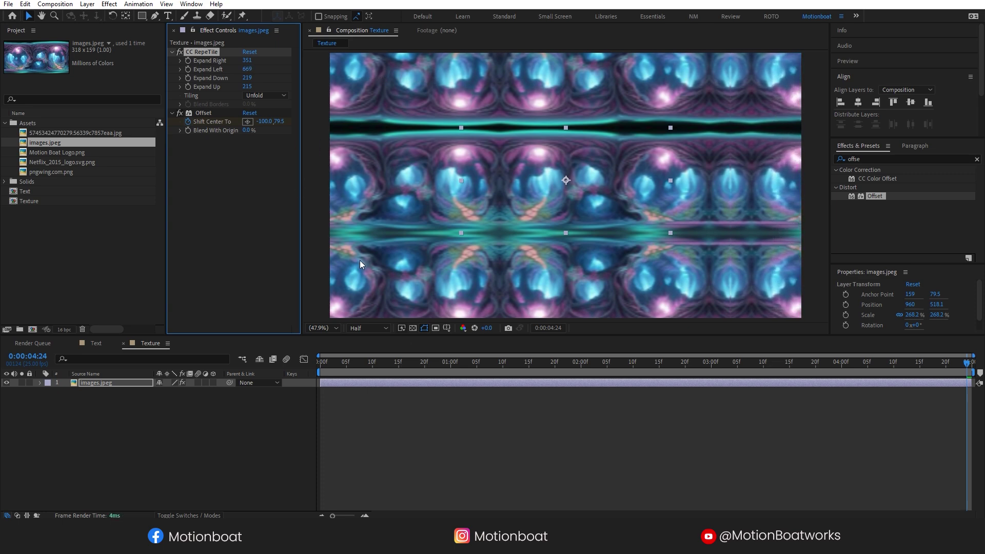
key("space")
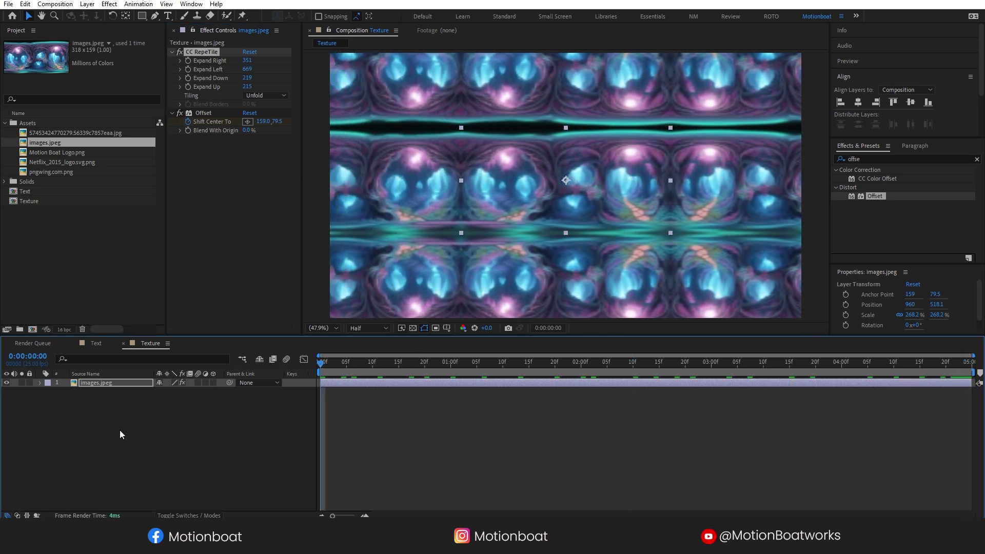
left_click(167, 402)
Add a Gaussian Blur with Blurriness 10 to images.jpeg
left_click(838, 160)
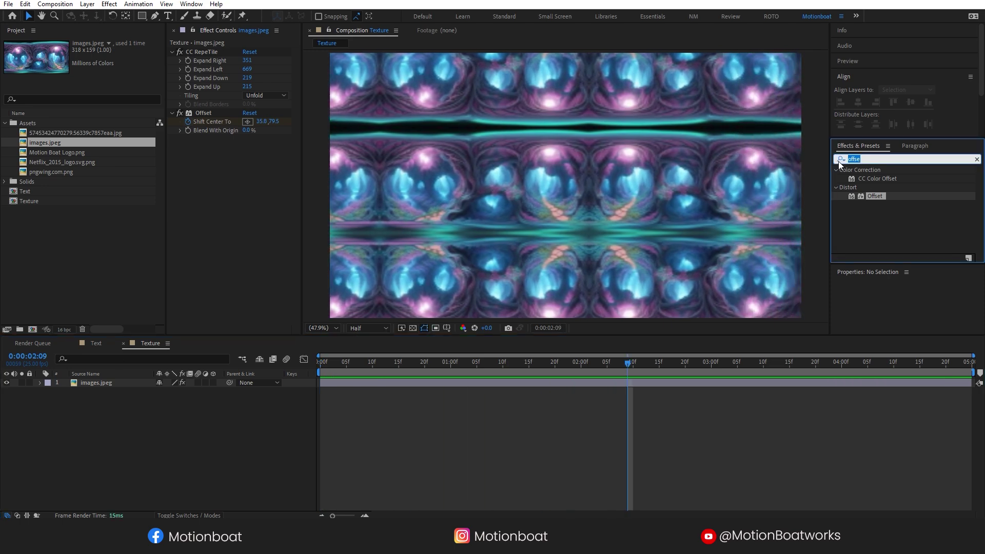
type("gaussi")
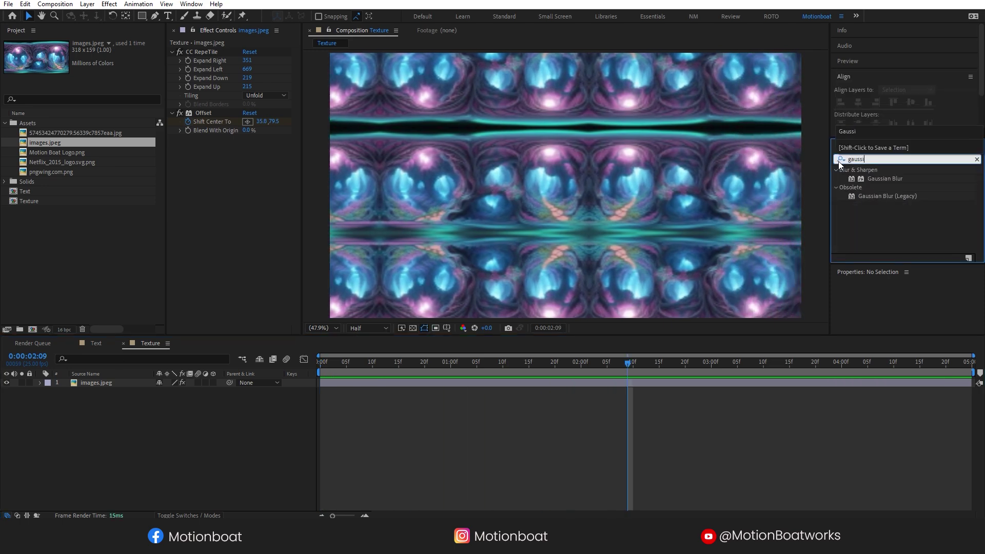
left_click_drag(879, 180, 456, 382)
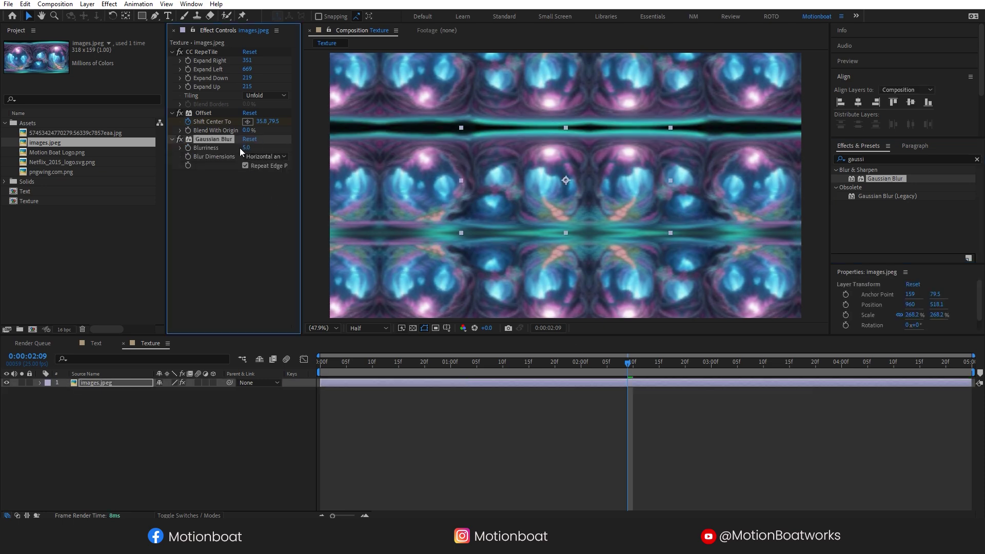
left_click_drag(245, 149, 297, 150)
Create a new 1920×1080 composition named Render
left_click(5, 123)
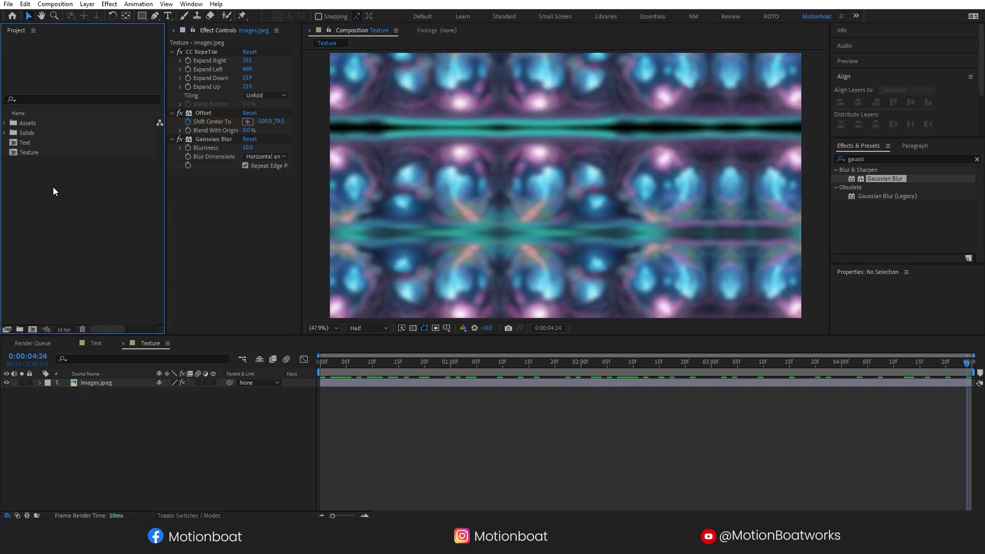
right_click(53, 185)
left_click(83, 194)
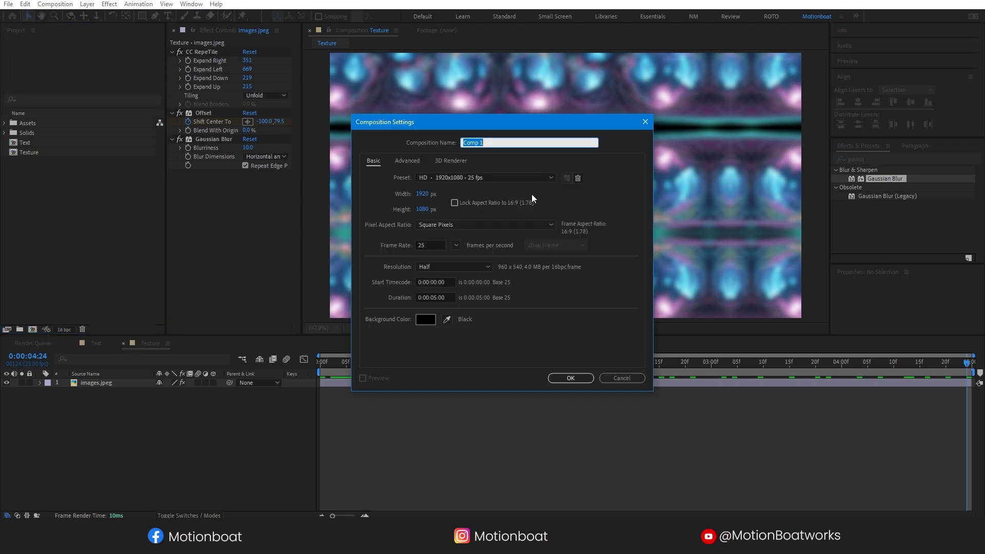
type("Render")
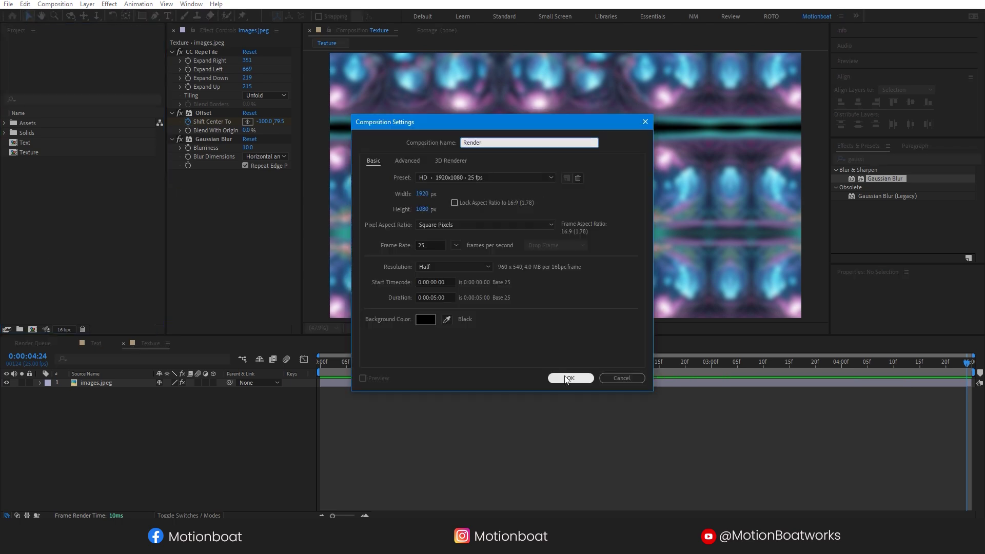
left_click(568, 378)
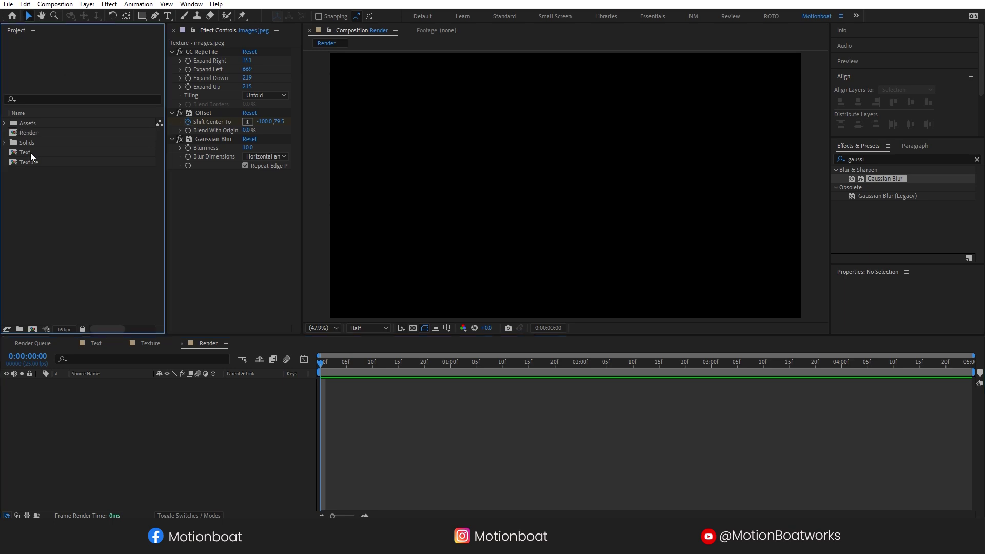
Layer the Text comp above the Texture comp in Render, then reopen Texture
left_click_drag(27, 152, 95, 385)
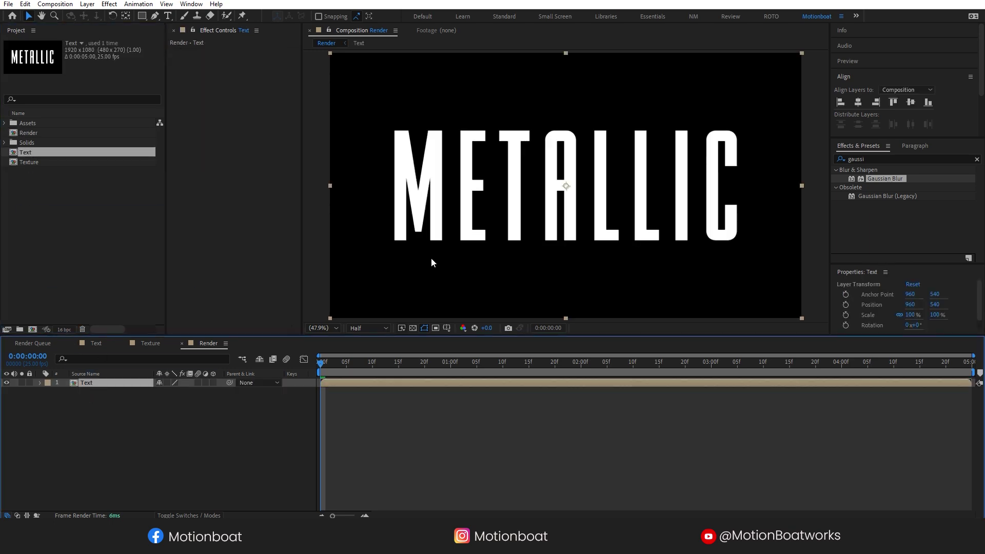
left_click(29, 162)
left_click_drag(30, 162, 106, 427)
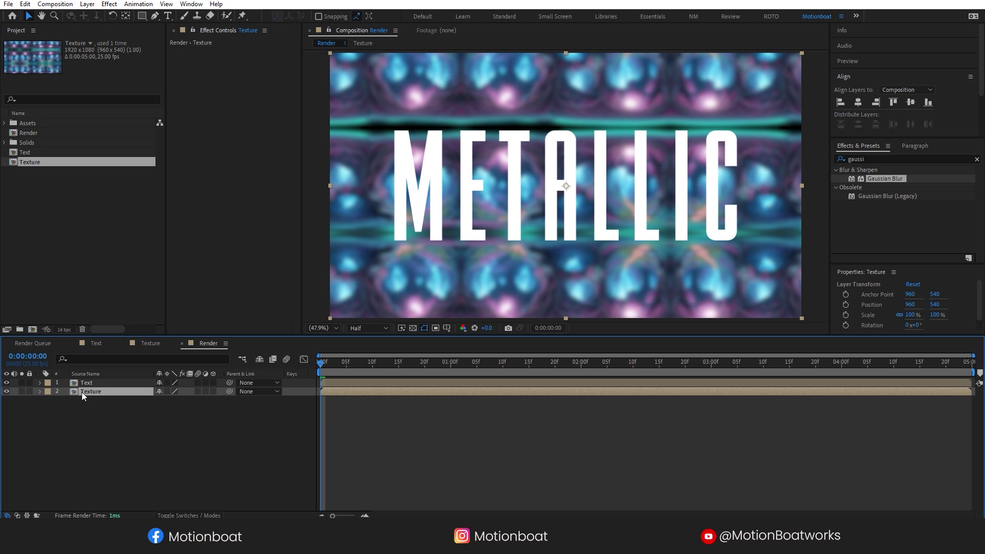
left_click(148, 344)
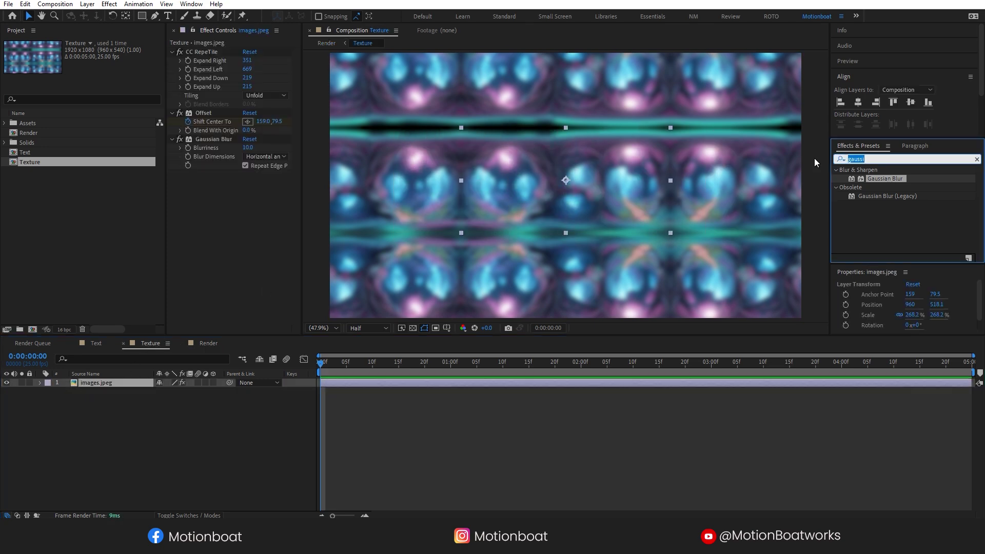
Apply Tint to images.jpeg to turn the texture greyscale
type("tint")
left_click_drag(871, 204, 113, 387)
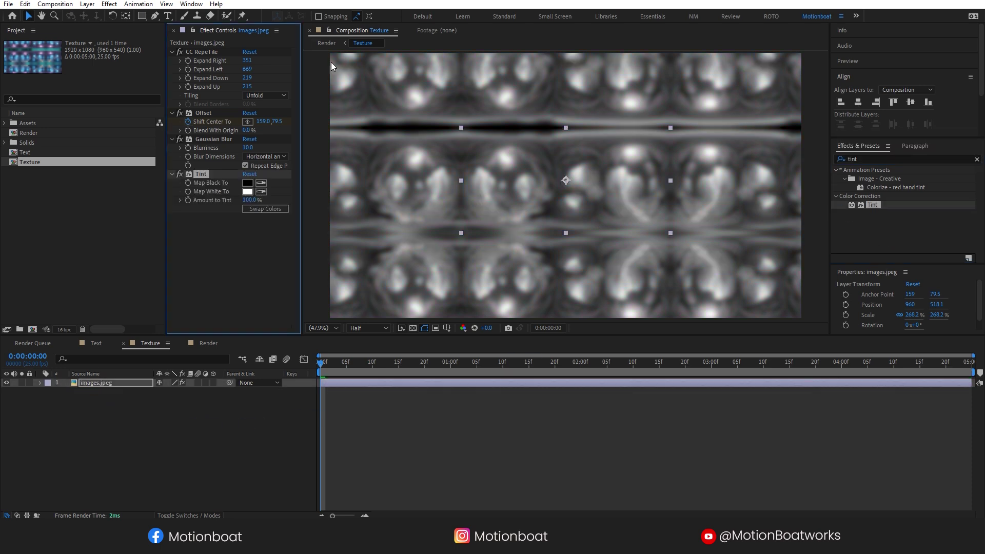
left_click(327, 44)
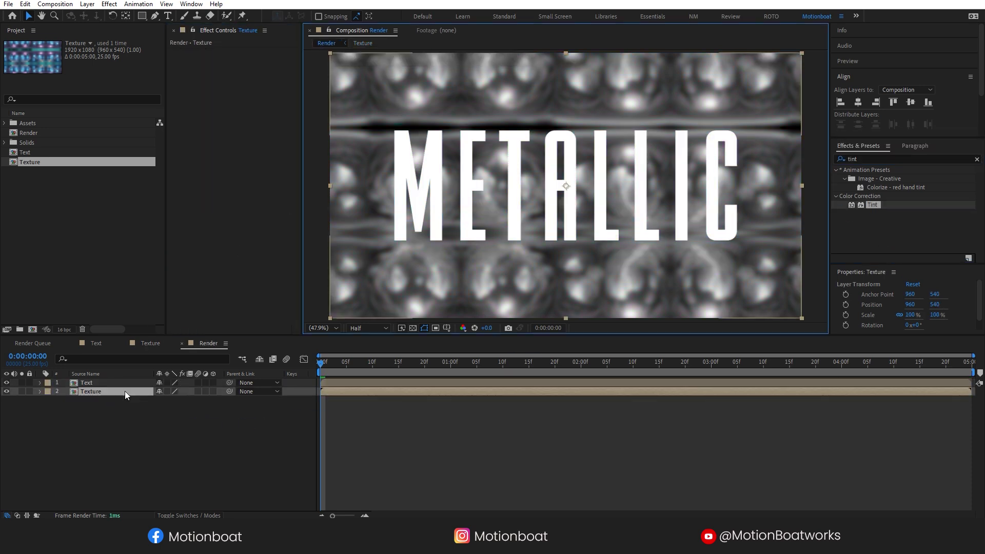
left_click(132, 451)
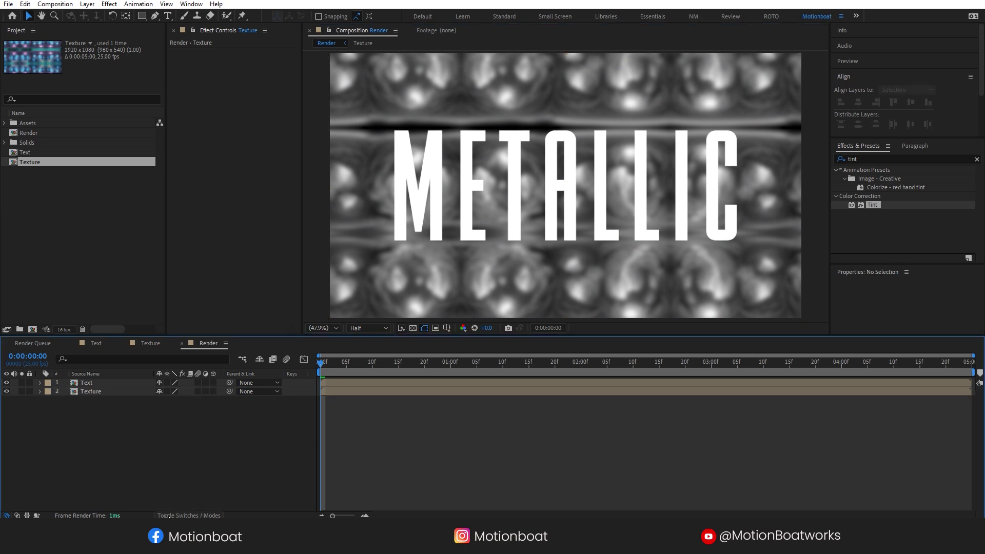
Set the Texture layer's track matte to the Text layer in Render
left_click(186, 515)
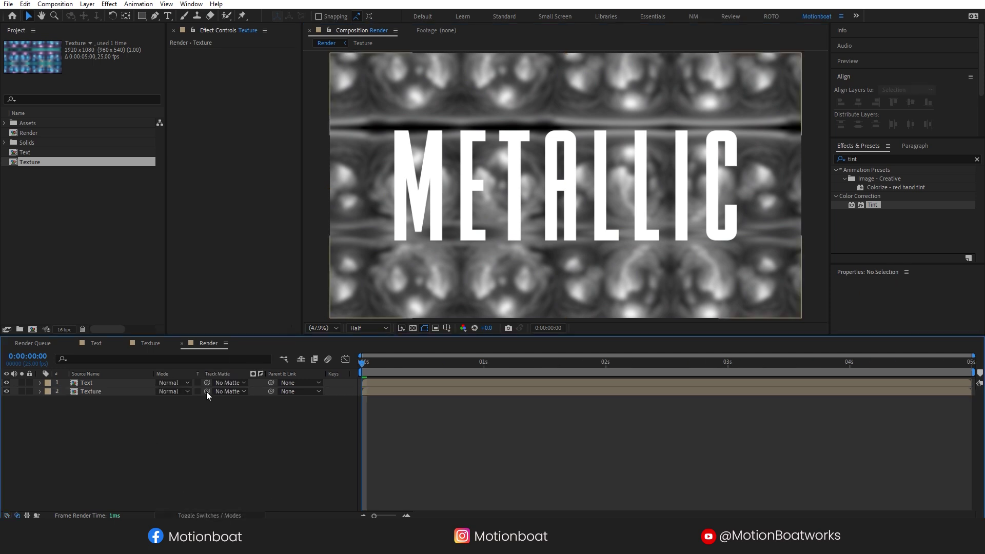
left_click_drag(206, 392, 223, 383)
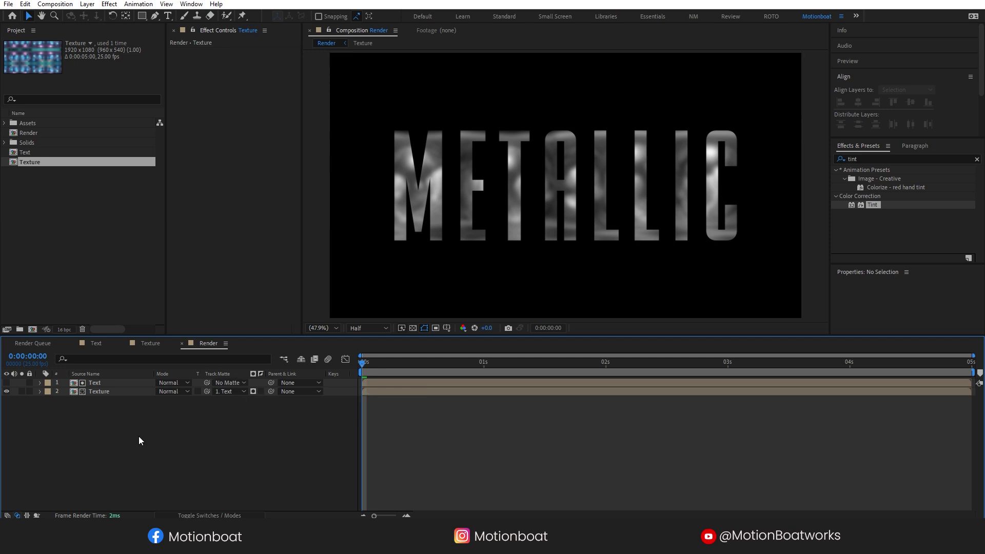
left_click(103, 392)
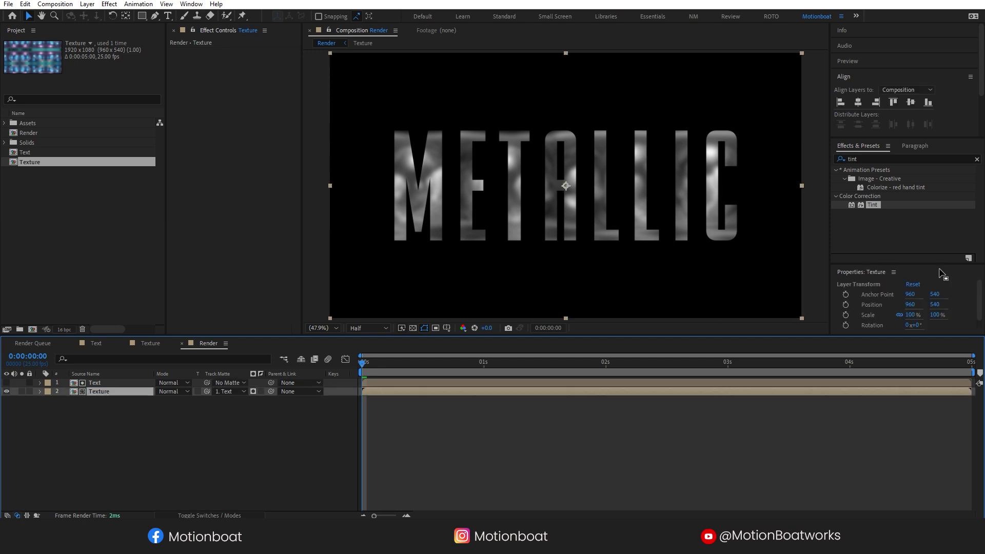
left_click(860, 158)
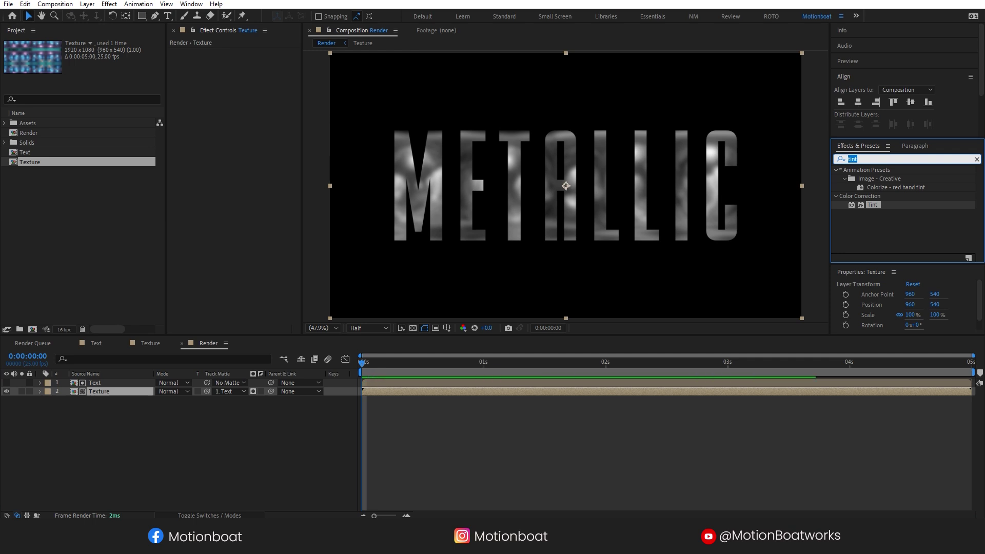
type("cc bl")
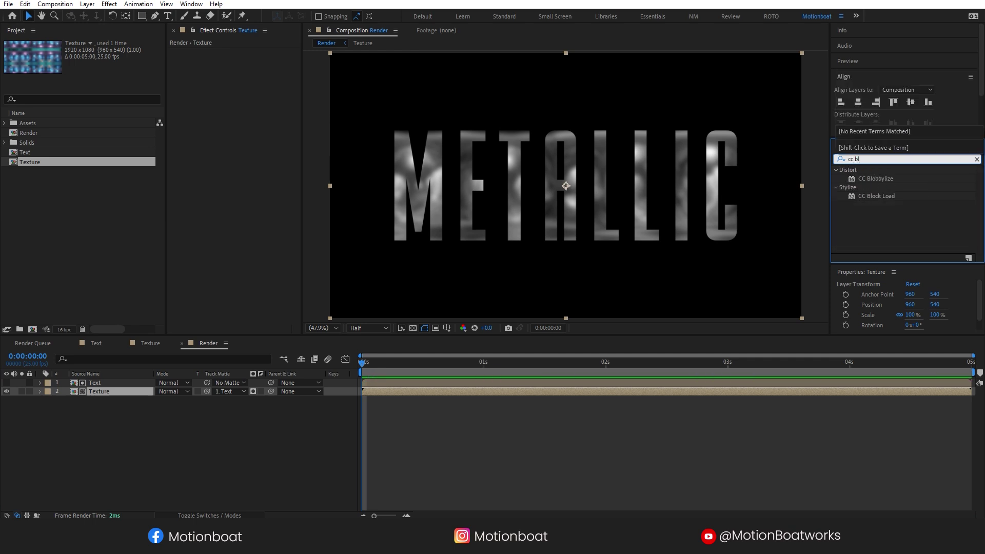
Add CC Blobbylize to Texture using the Text layer's Effects & Masks Alpha as blob source
left_click_drag(875, 178, 121, 391)
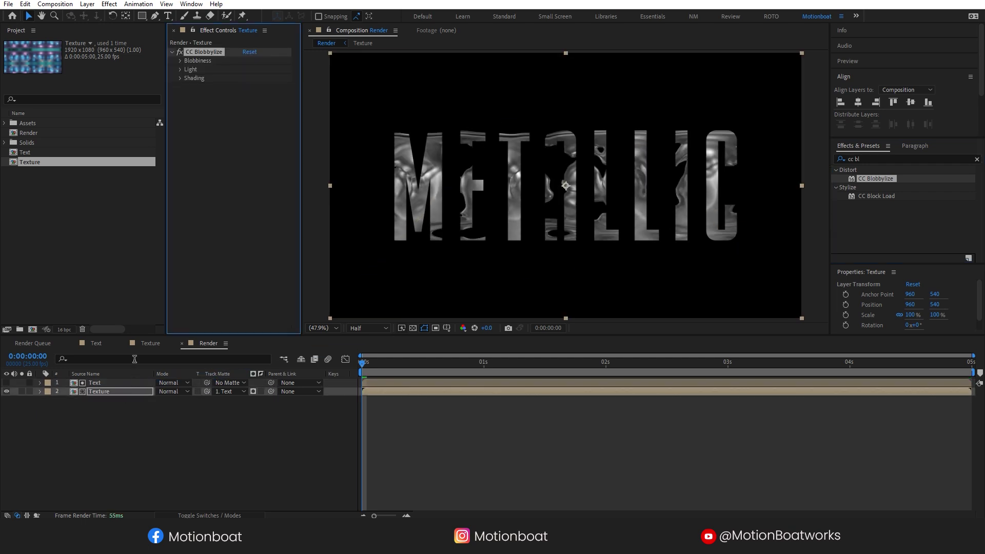
left_click(179, 60)
left_click(254, 68)
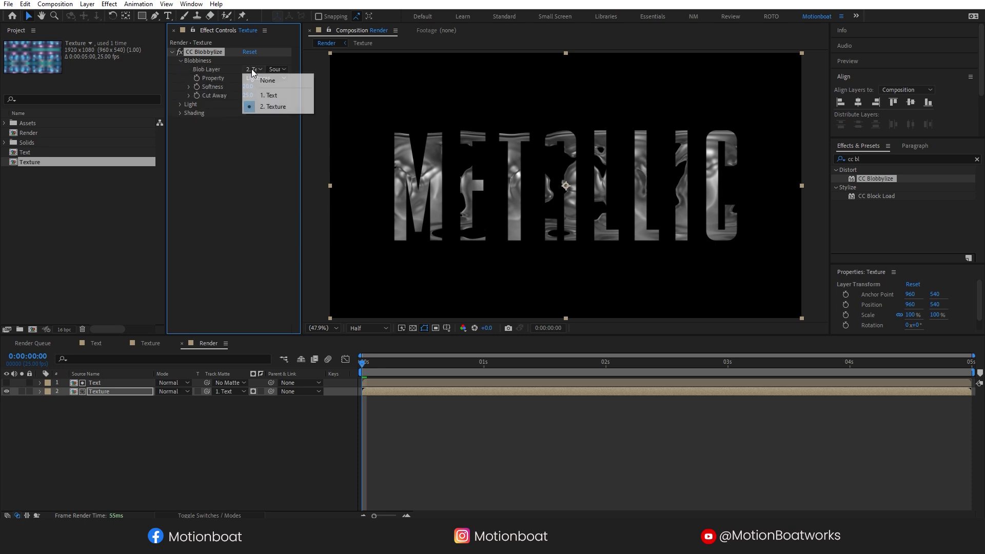
left_click(263, 94)
left_click_drag(301, 71, 331, 71)
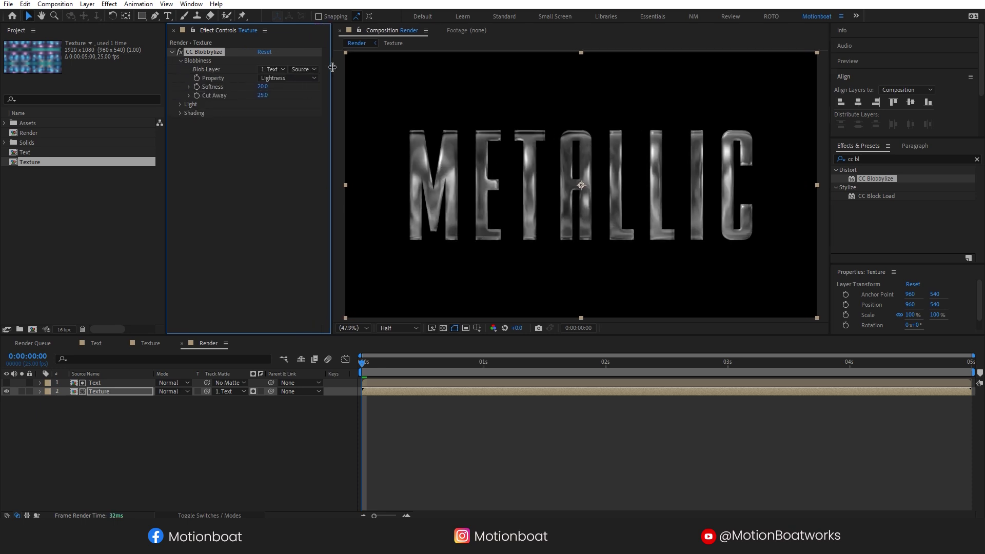
left_click(303, 69)
left_click(321, 106)
left_click(276, 78)
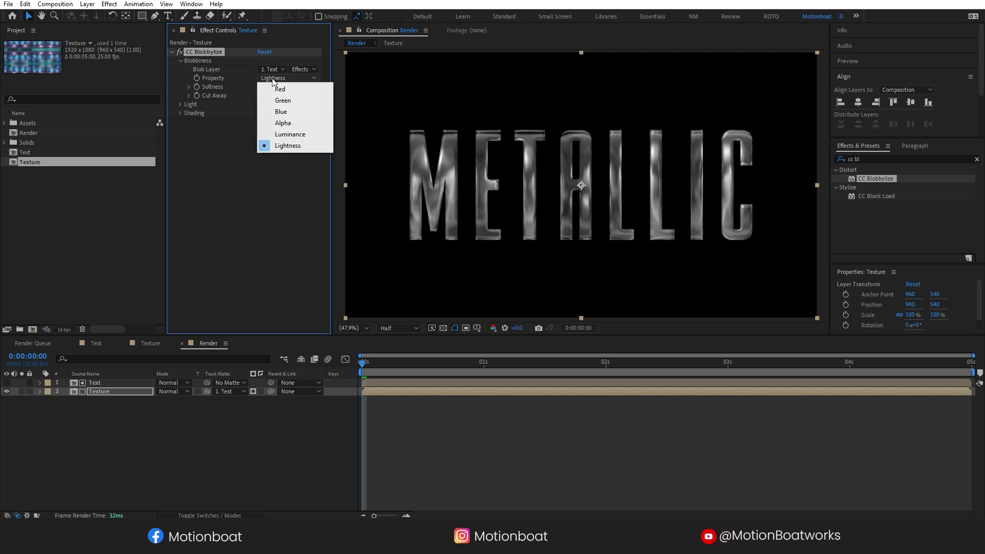
left_click(285, 125)
Set Blobbylize Softness to 10 and Cut Away to 0, then preview
left_click(266, 87)
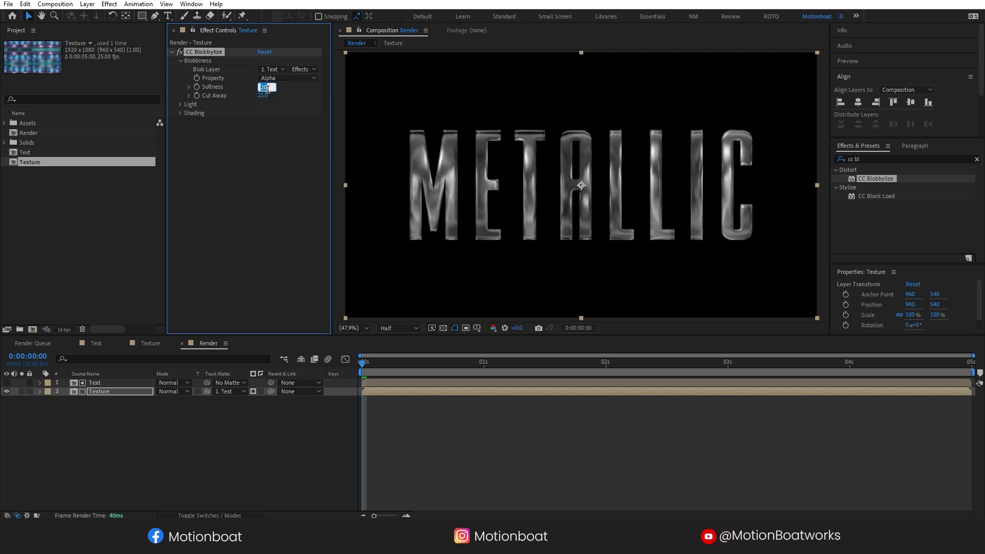
type("10")
key("Return")
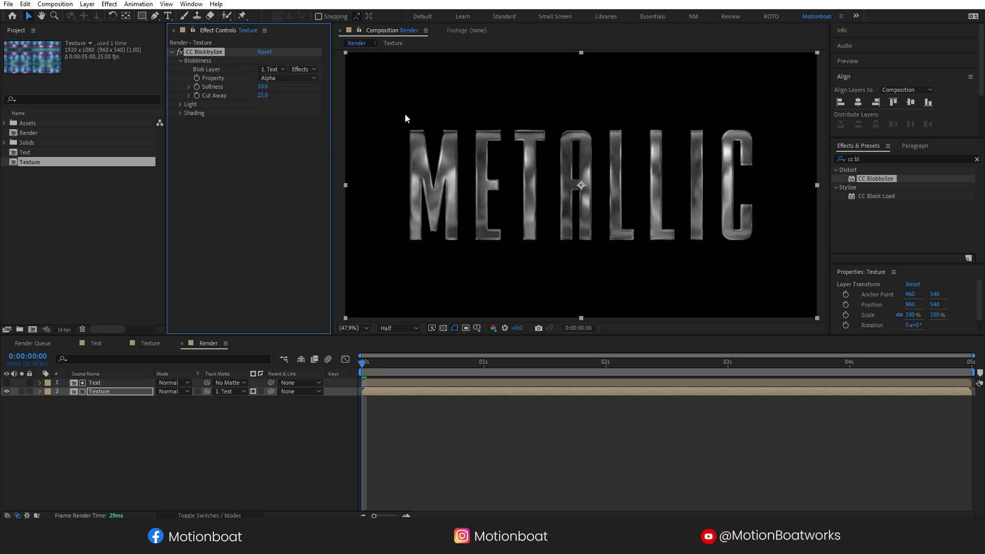
left_click(263, 96)
type("0")
key("Return")
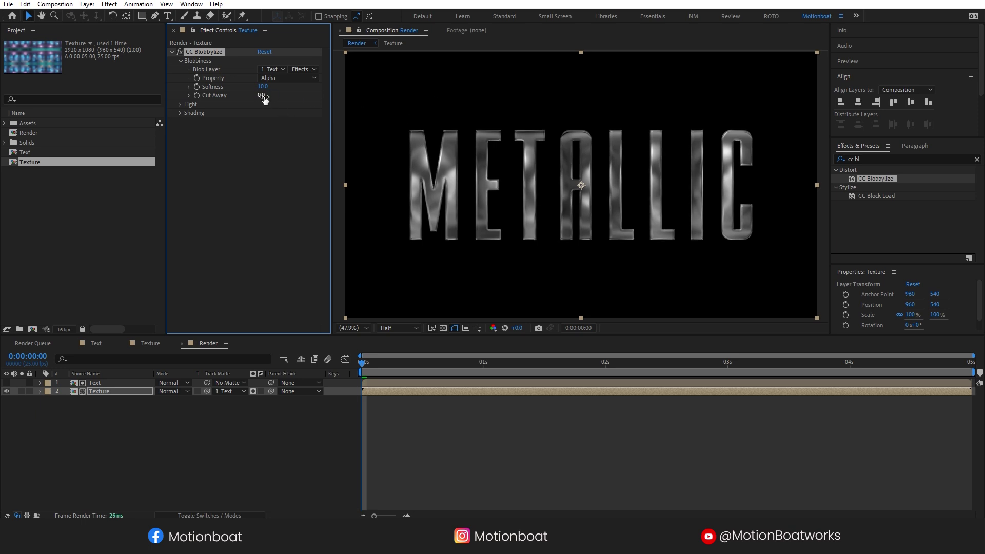
key("space")
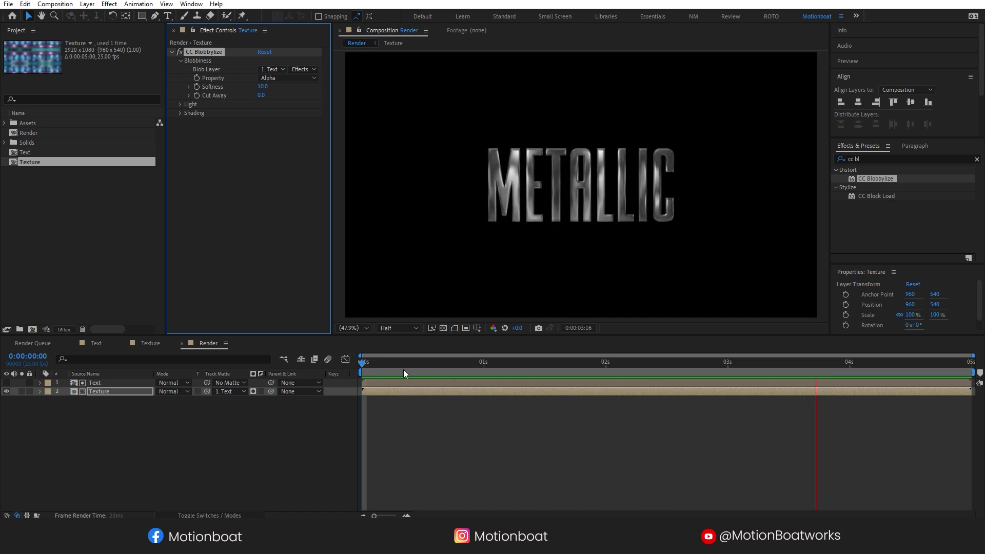
left_click(284, 414)
Add Curves to the Texture layer, bend it into an S-shape for contrast, and preview
left_click(859, 157)
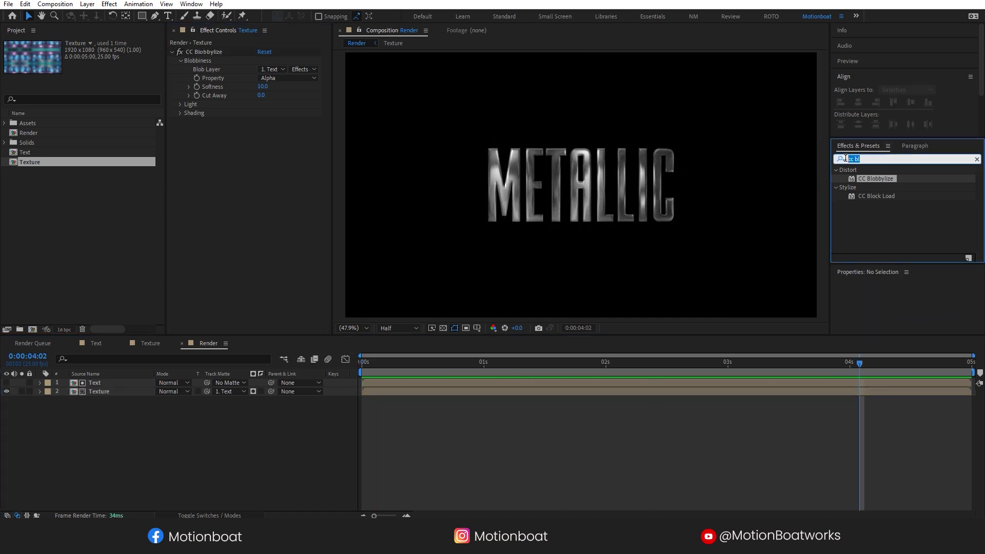
type("curve")
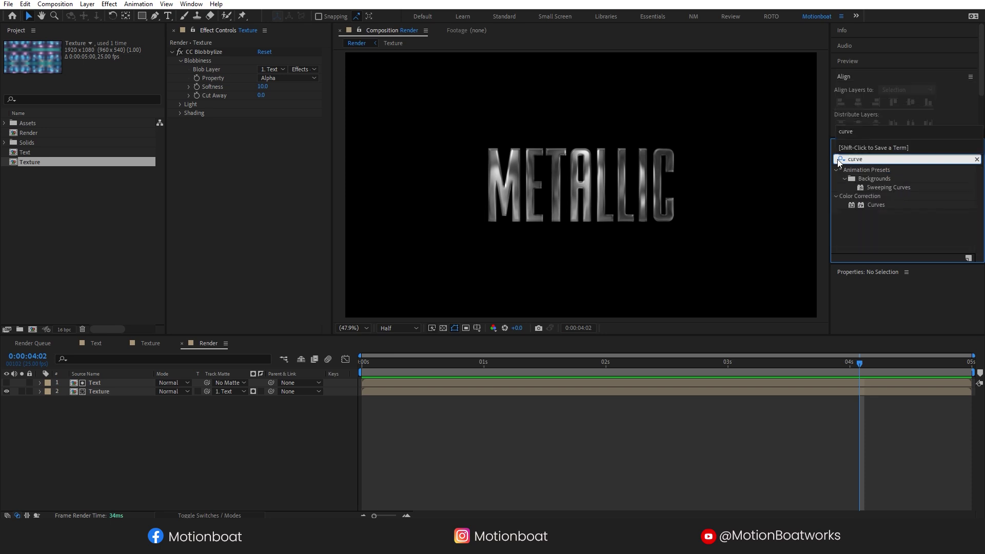
left_click_drag(867, 205, 109, 393)
left_click_drag(251, 225, 251, 207)
left_click_drag(229, 250, 229, 244)
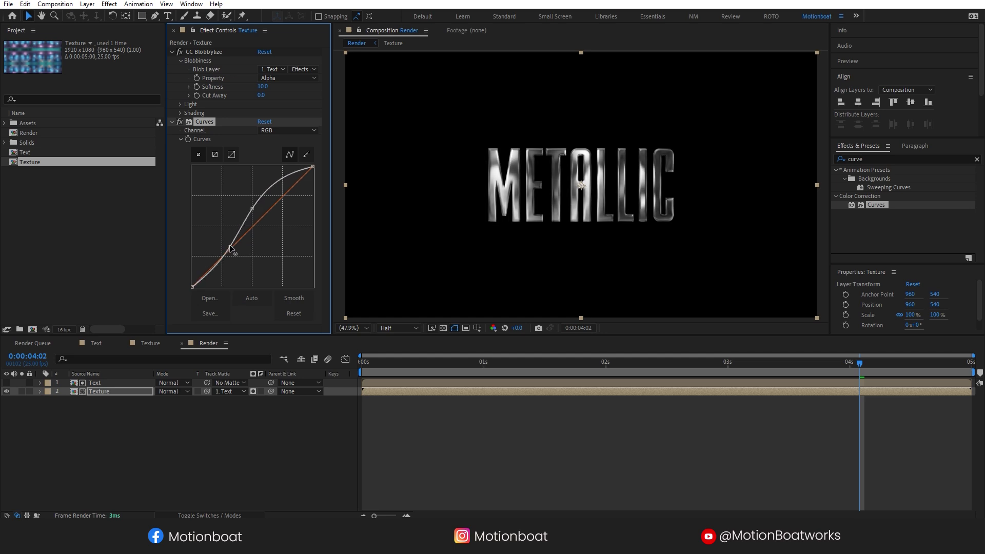
left_click_drag(252, 207, 251, 205)
left_click(278, 359)
key("space")
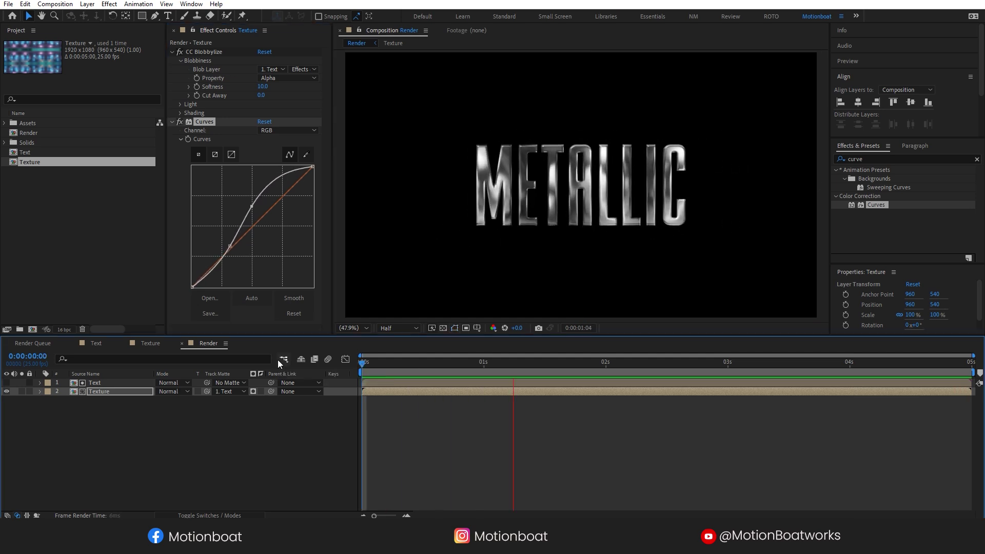
key("space")
Raise CC Blobbylize's Shading Ambient to brighten the metal text
left_click(173, 122)
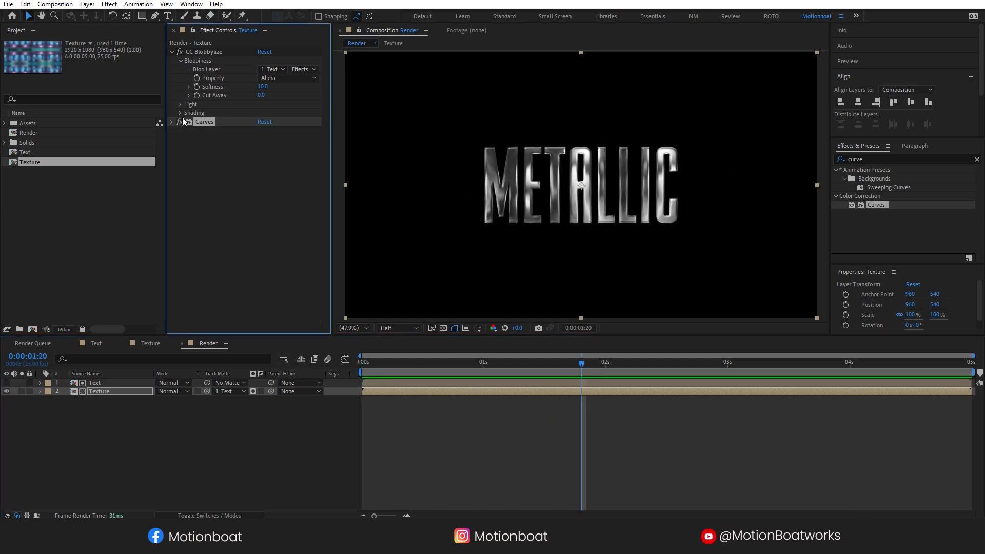
left_click(181, 112)
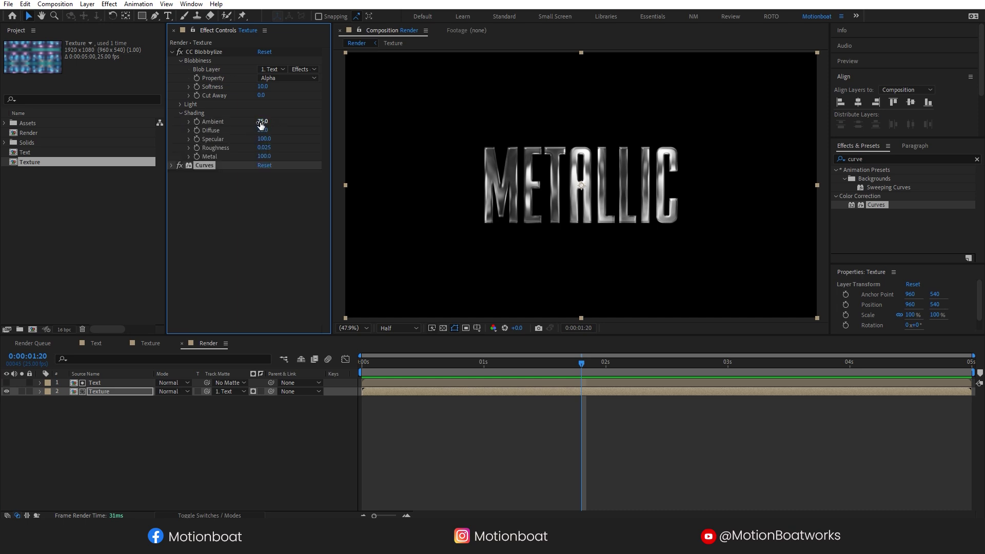
mouse_move(261, 122)
left_mouse_down()
mouse_move(288, 122)
mouse_move(269, 122)
left_mouse_up()
Switch CC Blobbylize to a Point Light at 452.8, 307.6 and preview from the start
left_click(180, 104)
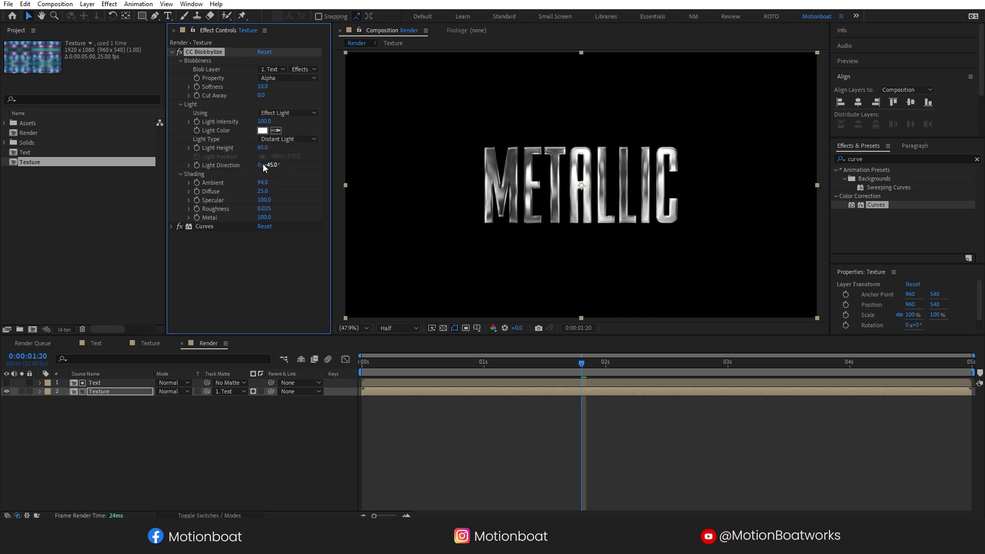
left_click(275, 139)
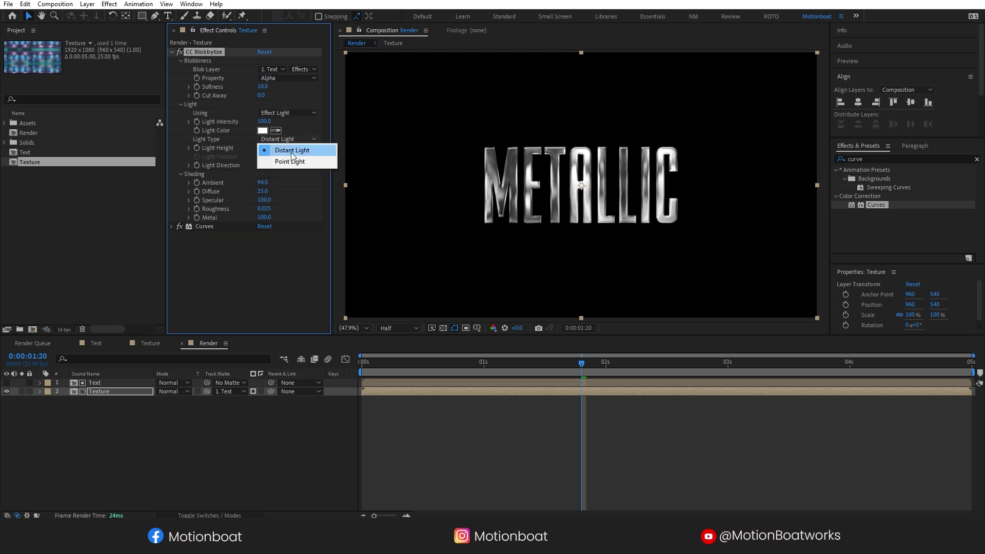
left_click(290, 159)
mouse_move(463, 119)
left_mouse_down()
mouse_move(639, 118)
mouse_move(580, 185)
mouse_move(587, 246)
mouse_move(559, 294)
mouse_move(369, 167)
mouse_move(447, 114)
mouse_move(439, 121)
mouse_move(456, 128)
left_mouse_up()
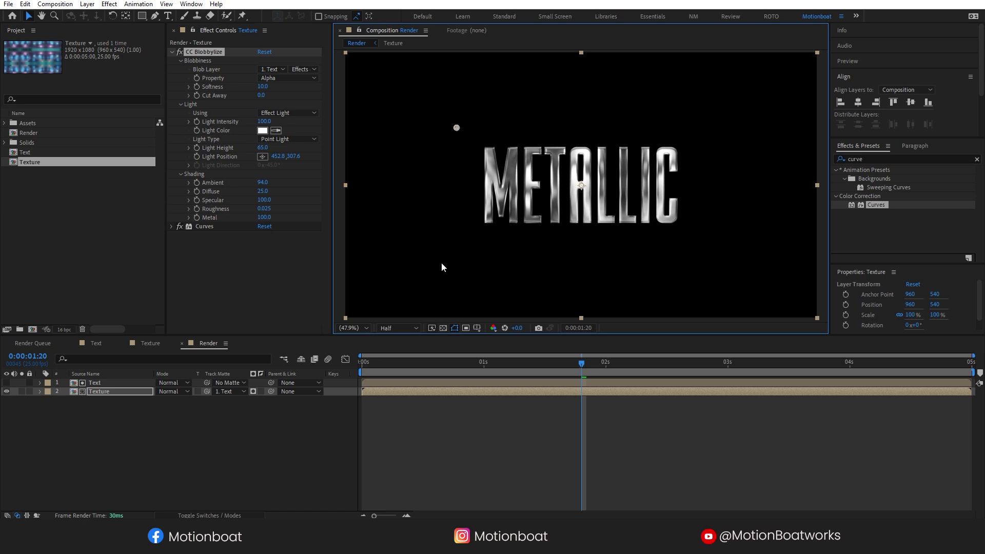
left_click_drag(581, 363, 208, 362)
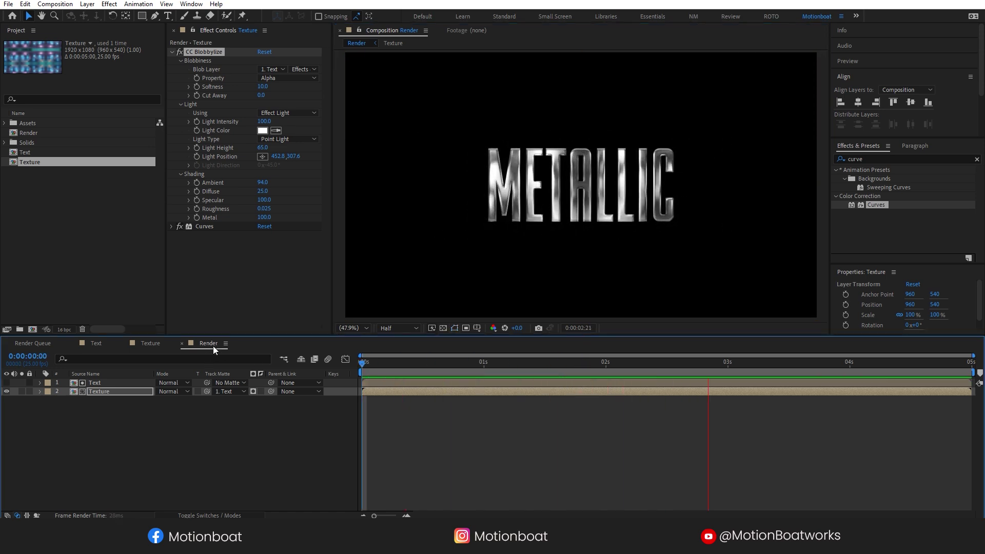
key("space")
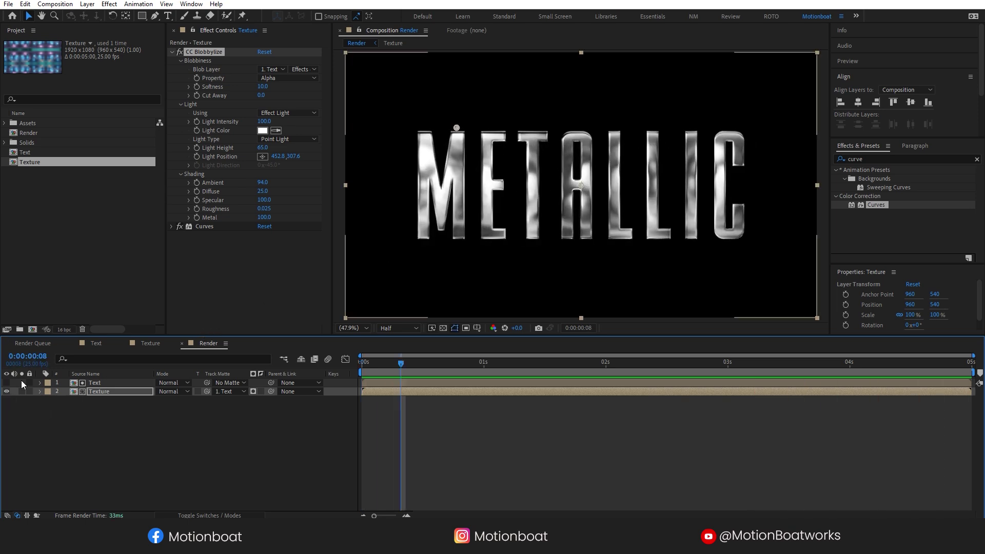
Hide the Texture layer and add Dark Red Solid 1 to the Render composition
left_click(6, 391)
left_click(65, 218)
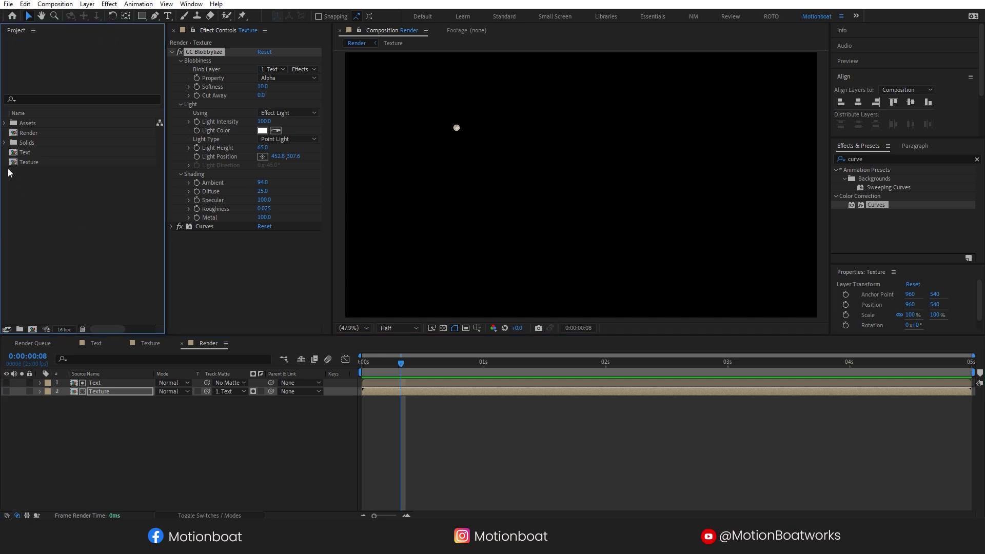
left_click(6, 144)
left_click_drag(49, 152, 77, 461)
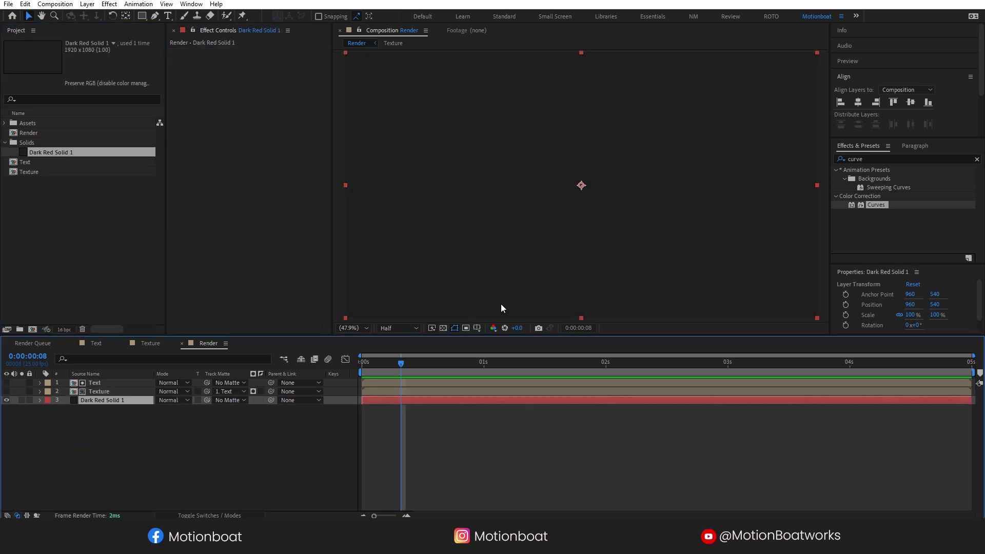
Apply Gradient Ramp to Dark Red Solid 1 as a Radial Ramp with swapped colours
left_click(112, 432)
type("gra")
type("dient")
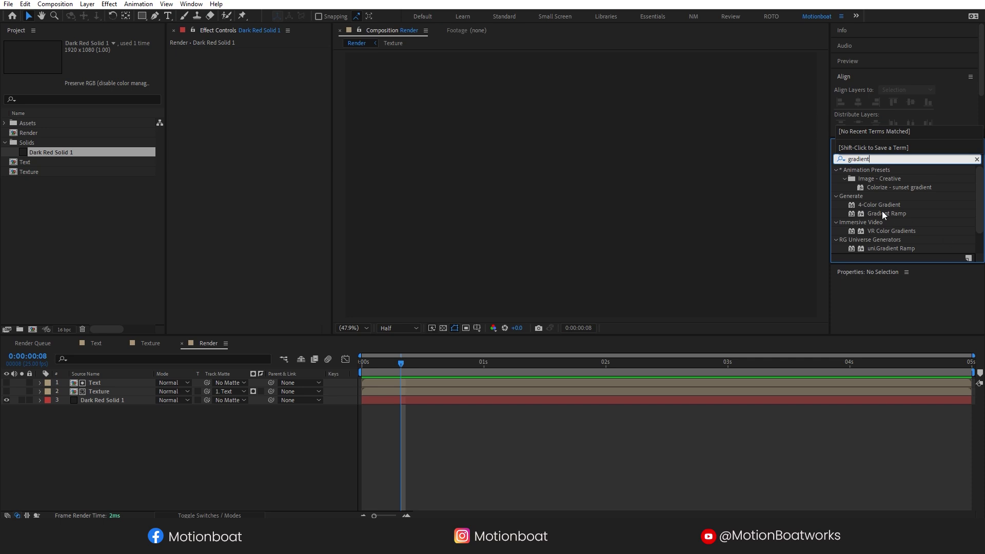
left_click_drag(883, 215, 121, 403)
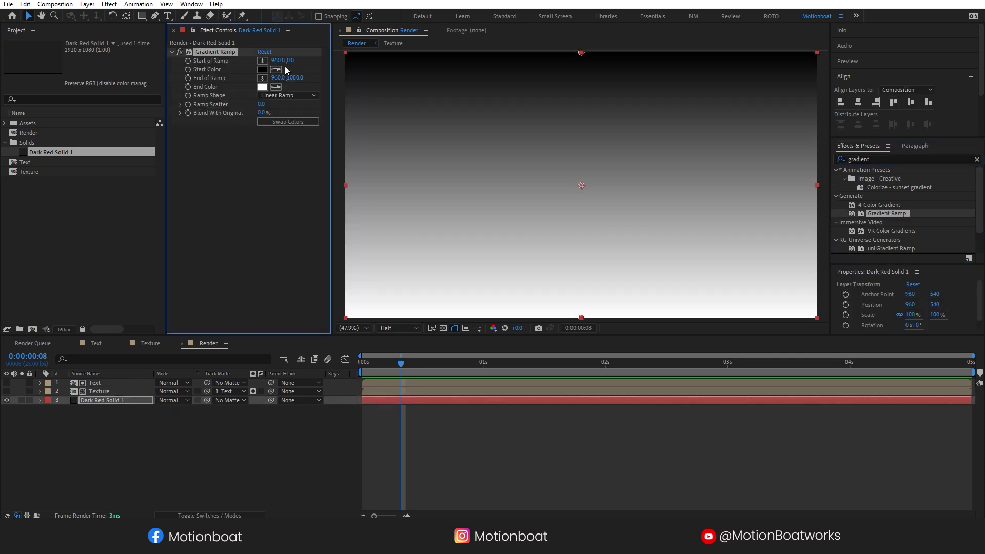
left_click(287, 96)
left_click(286, 113)
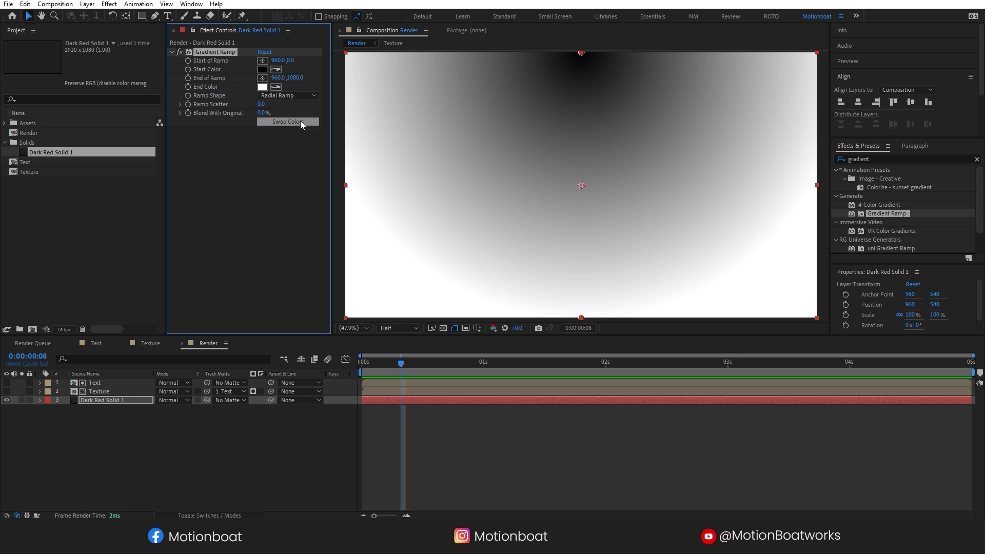
left_click(300, 121)
Place the ramp start above the frame top and the end near the bottom
left_click_drag(290, 60, 42, 72)
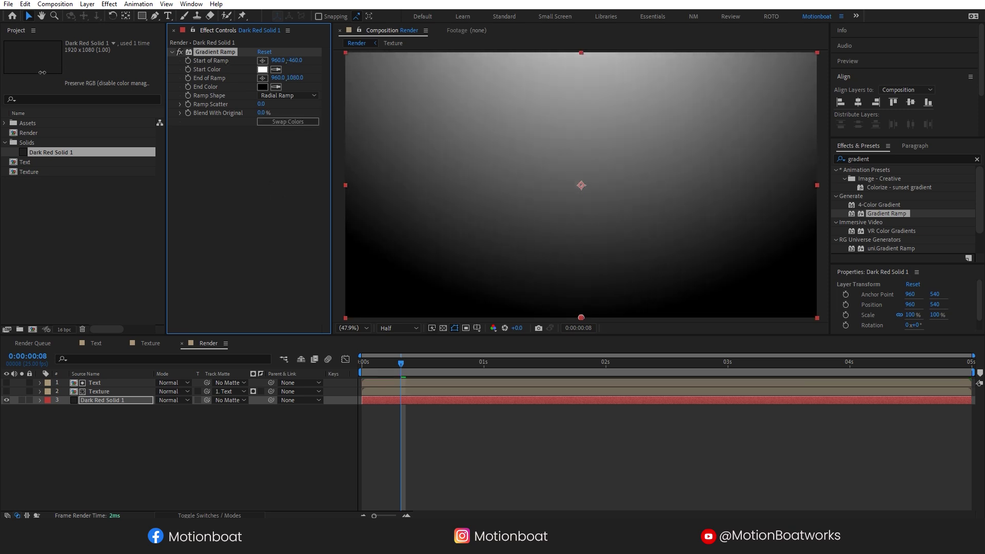
scroll(599, 211, "down", 2)
left_click_drag(581, 56, 575, 103)
left_click_drag(580, 254, 585, 239)
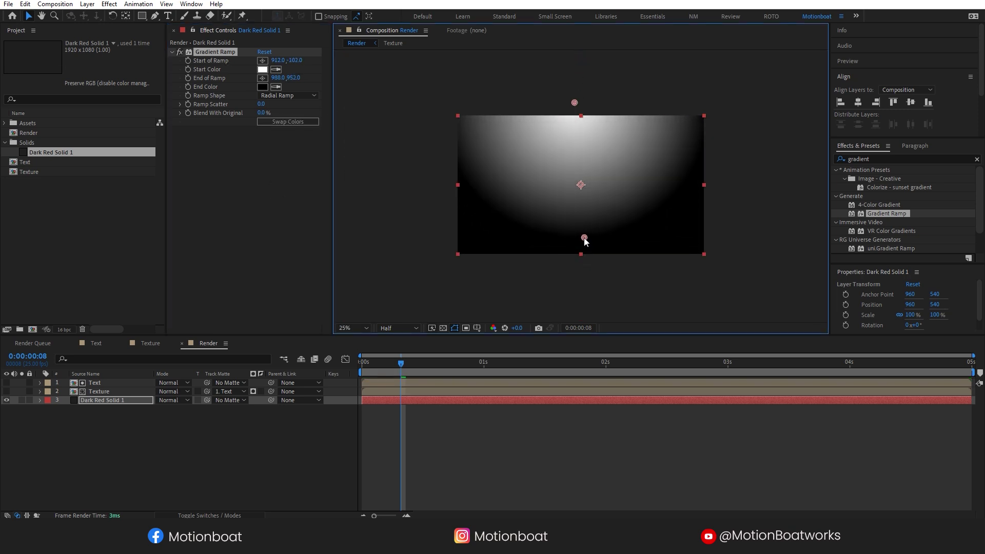
key("shift+/")
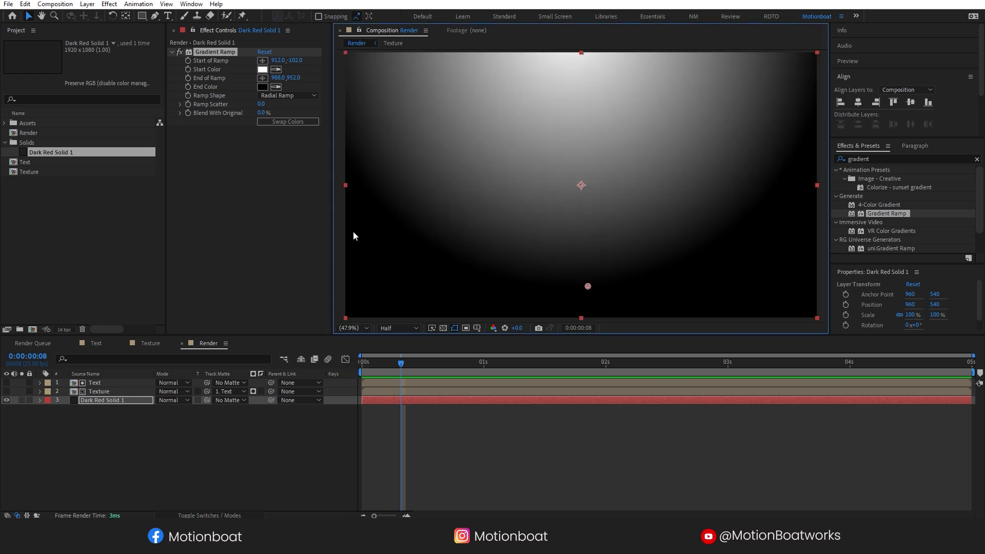
Darken the gradient Start Color to grey #383838
left_click(262, 70)
left_click(125, 302)
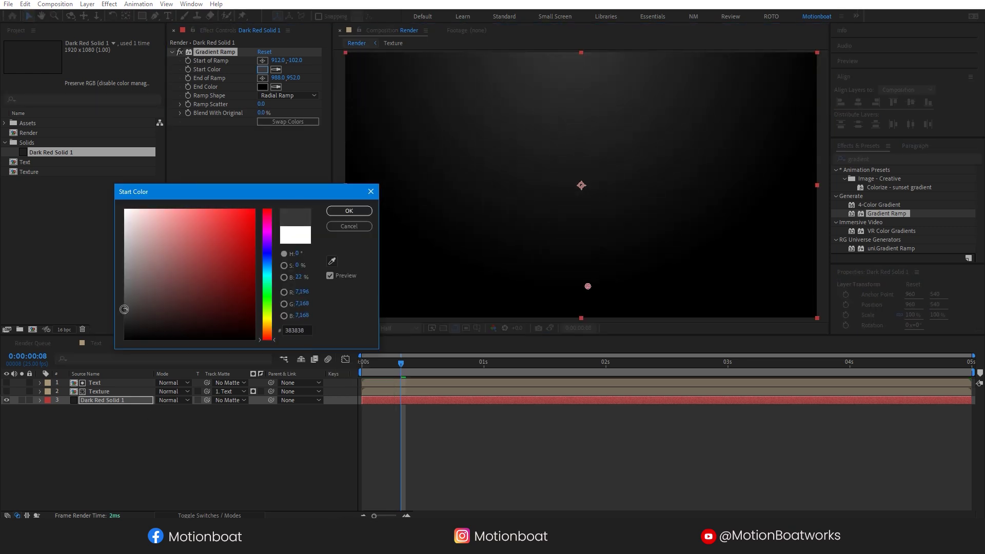
left_click(368, 211)
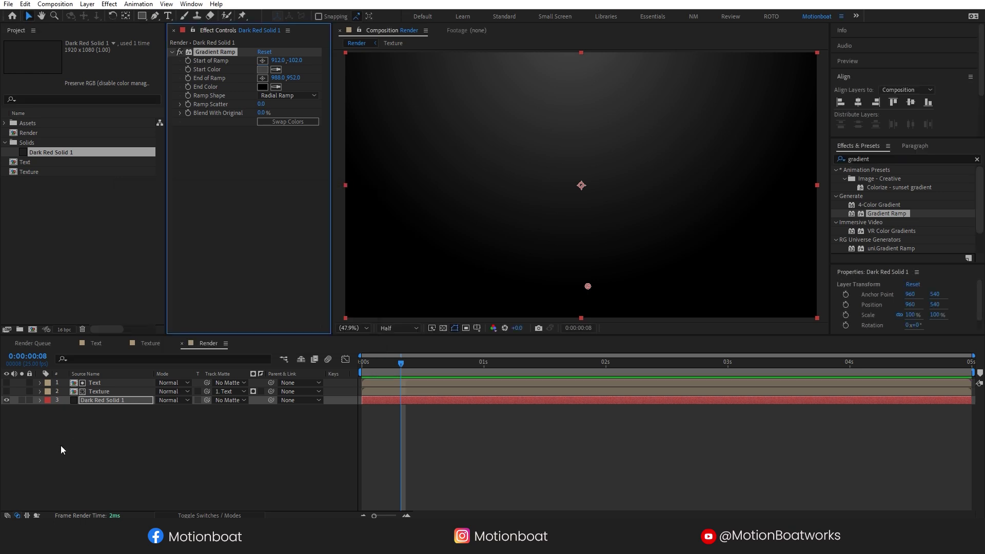
left_click(61, 445)
left_click(830, 156)
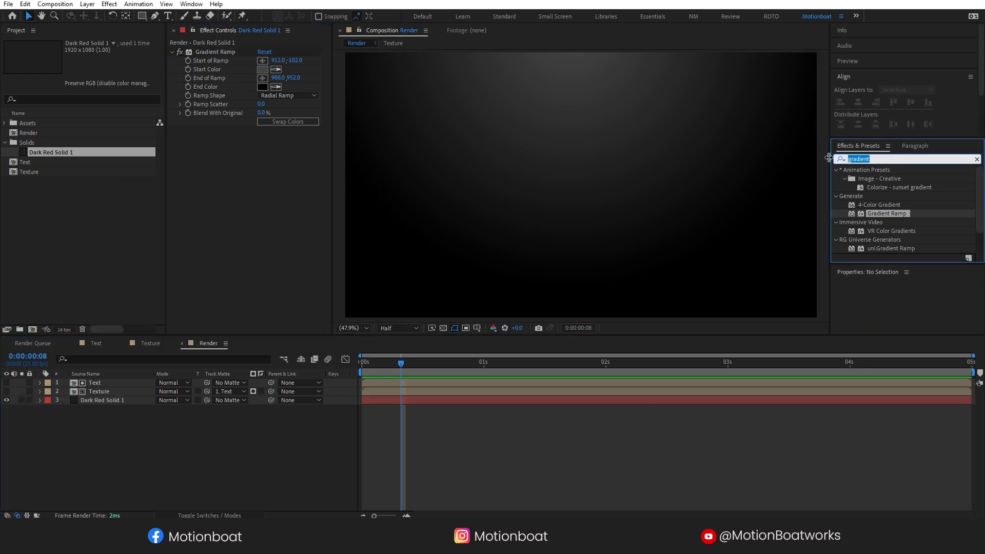
Apply Noise to Dark Red Solid 1, turn off Use Color Noise, and set Amount to 5%
type("noise")
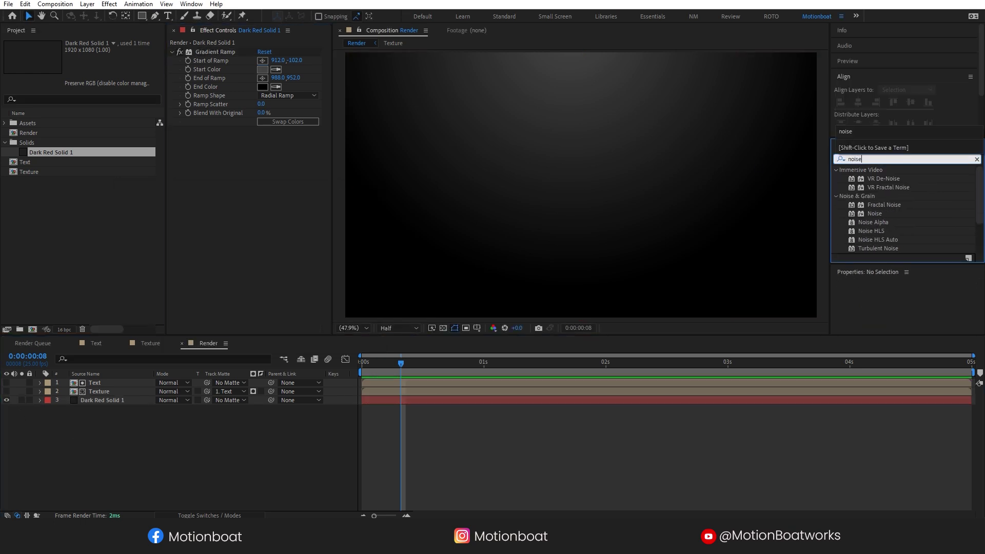
left_click_drag(873, 214, 97, 401)
left_click(261, 168)
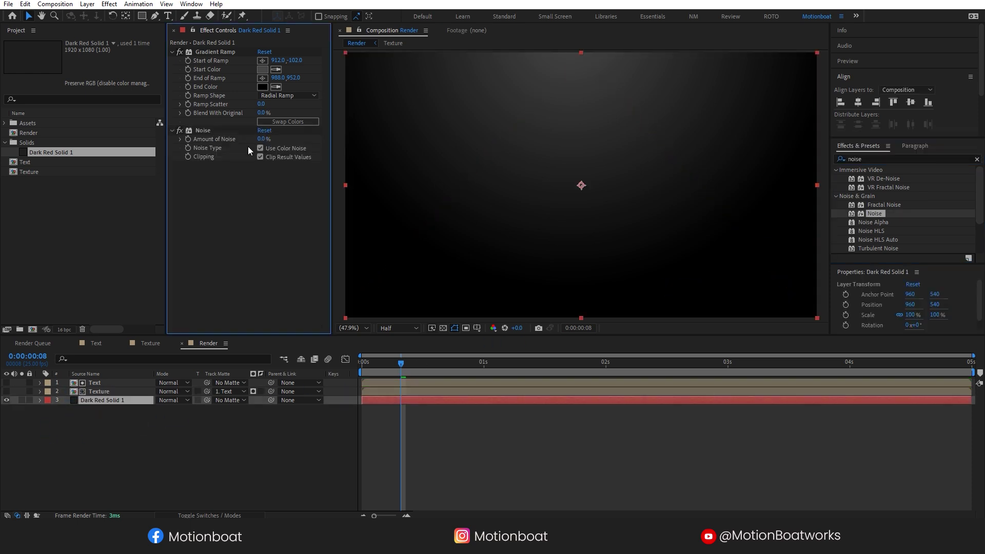
left_click(260, 148)
left_click(262, 139)
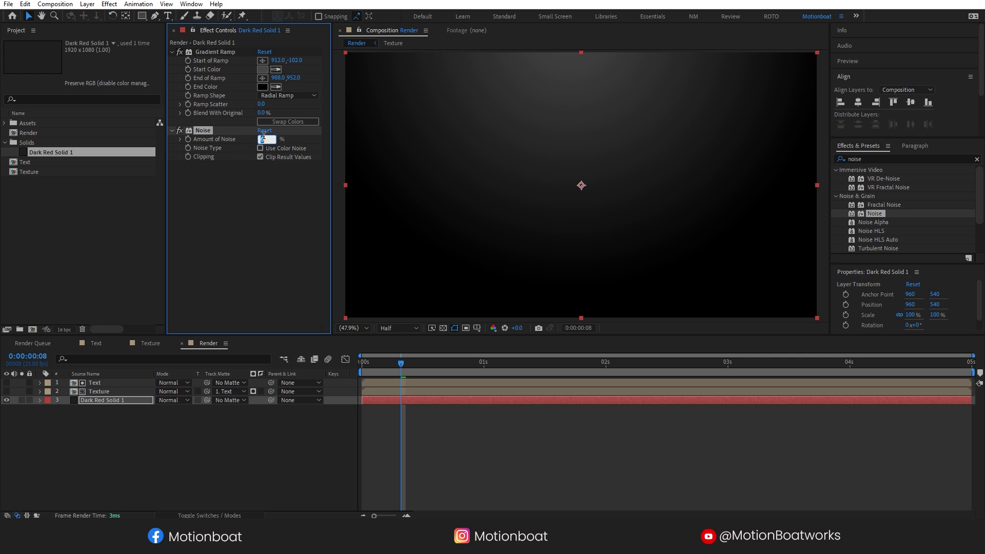
type("100")
key("Return")
left_click(262, 139)
type("5")
key("Return")
left_click(826, 158)
Apply Brightness & Contrast to the dark red background, leaving Brightness unchanged
type("bright")
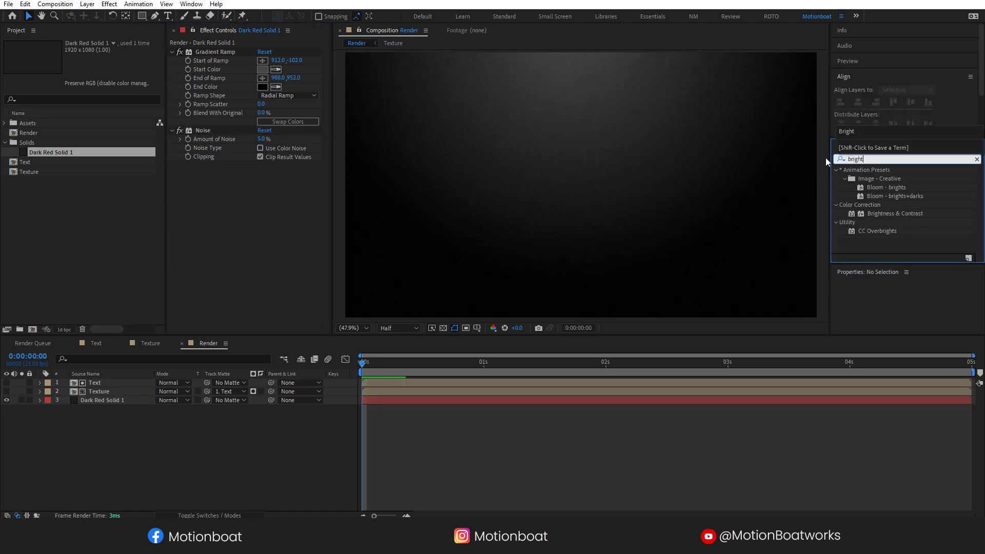
left_click_drag(869, 213, 122, 399)
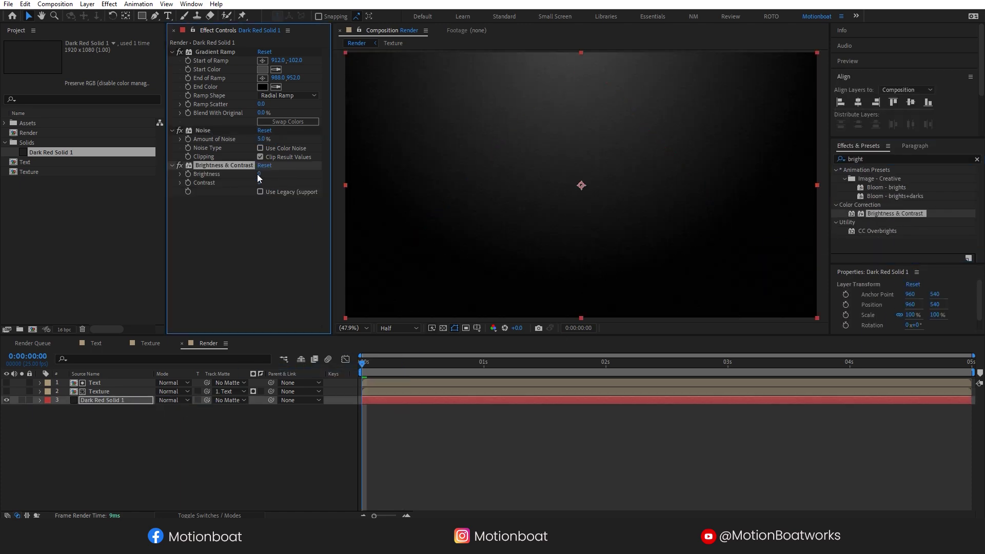
left_click_drag(258, 174, 263, 177)
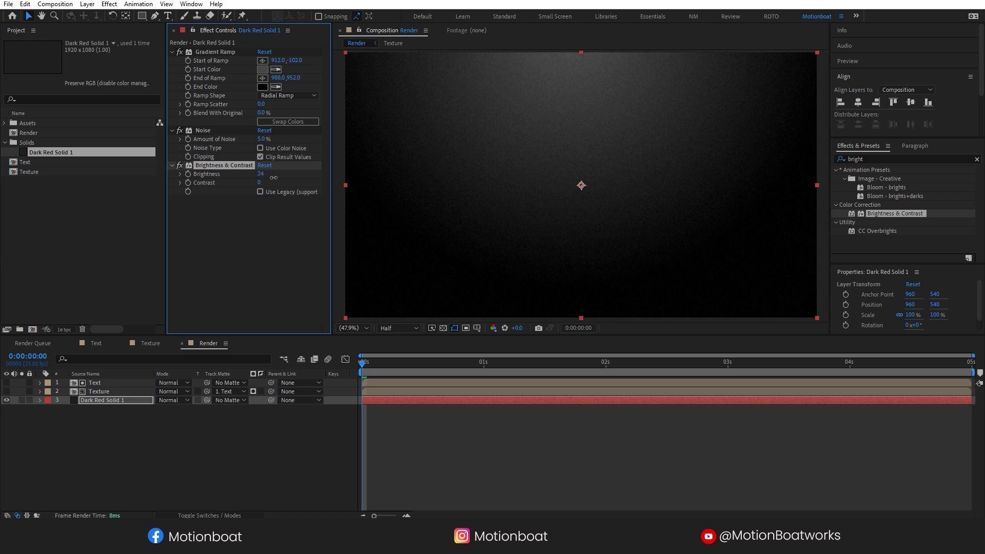
key("ctrl+z")
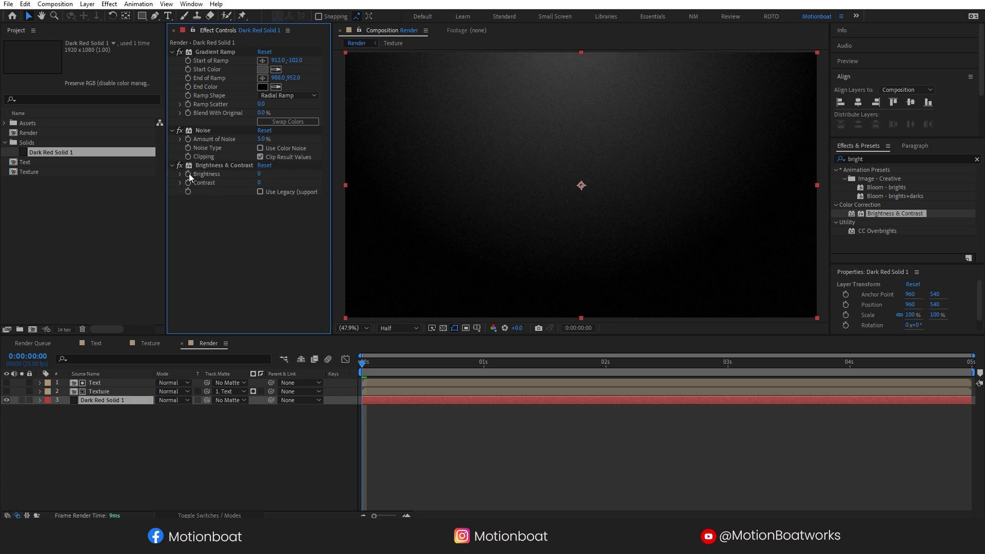
Give Brightness a wiggle(3,10) expression and preview the flicker
left_click(189, 173, "alt")
type("wiggle")
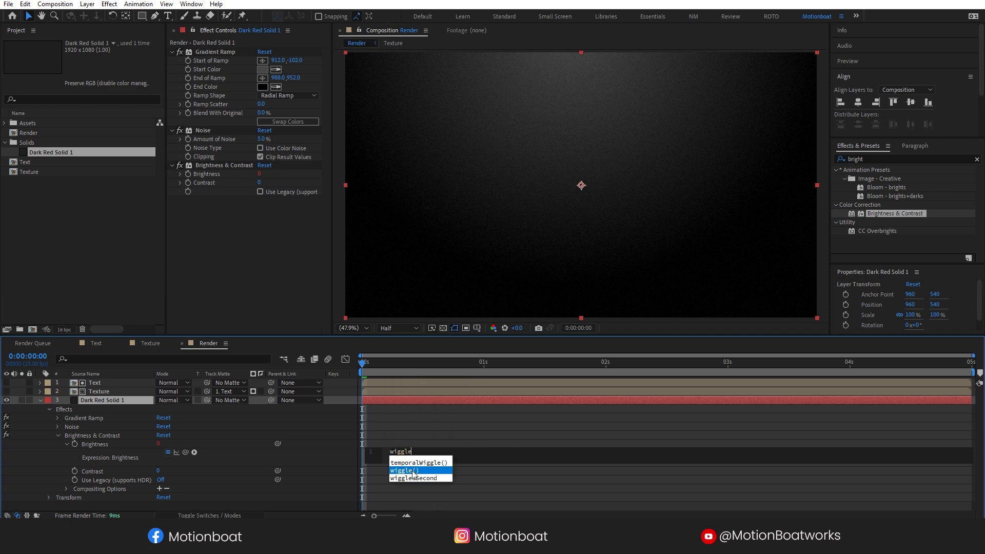
left_click(413, 471)
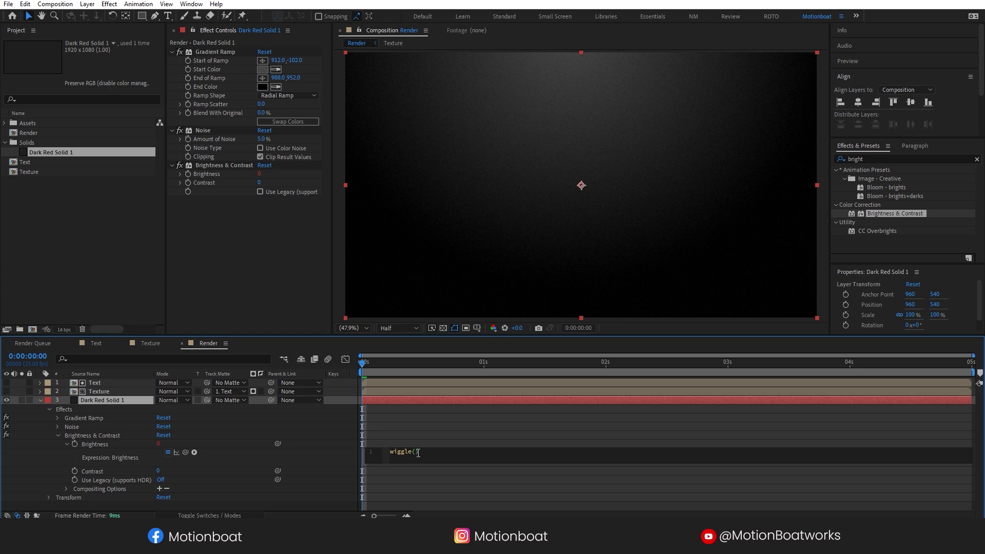
type("3,10")
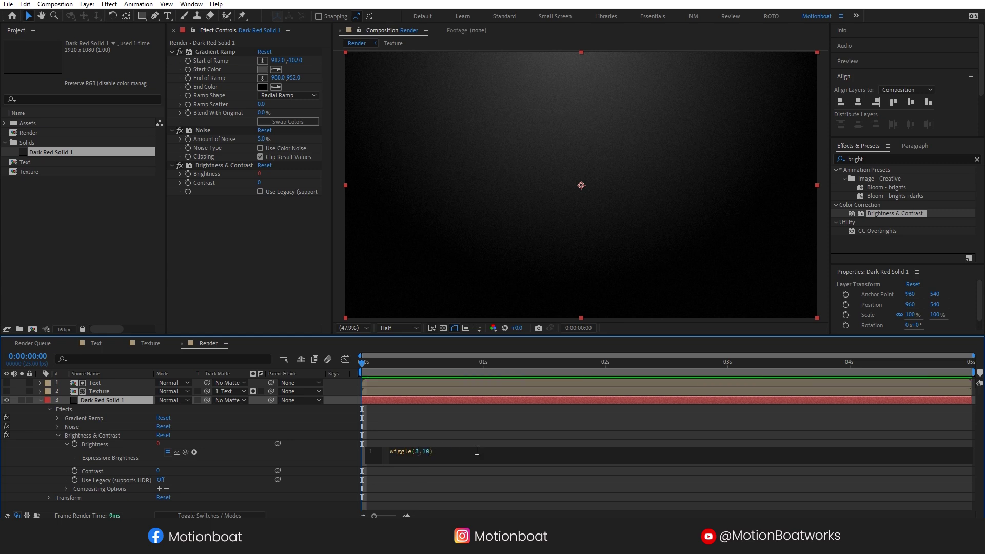
left_click(318, 363)
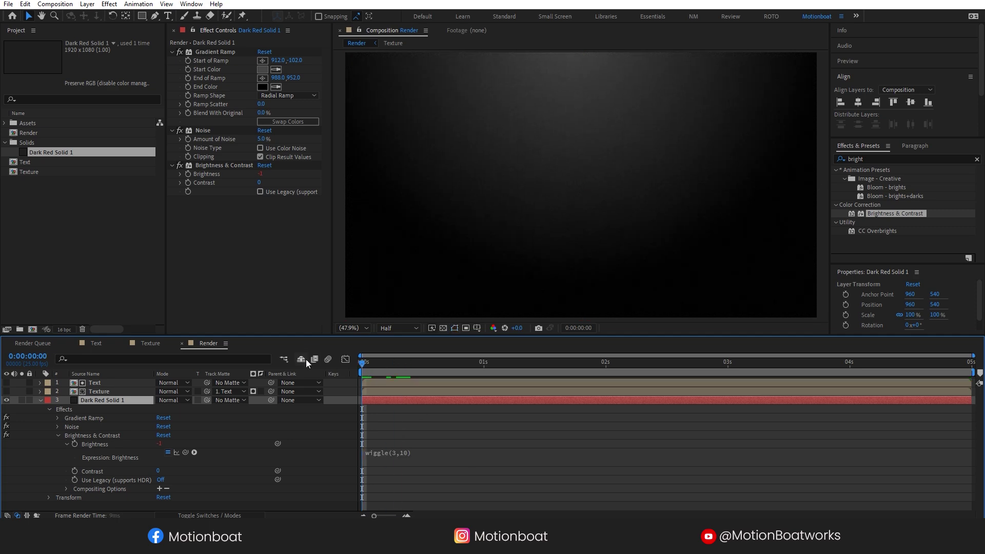
left_click(306, 359)
key("space")
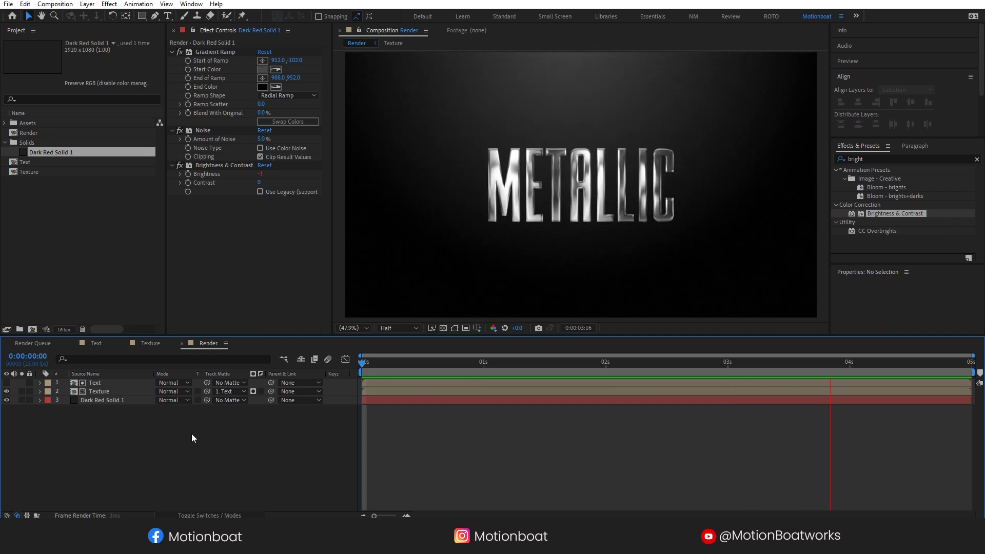
Duplicate the Text layer and move the copy below Texture, just above the background
key("space")
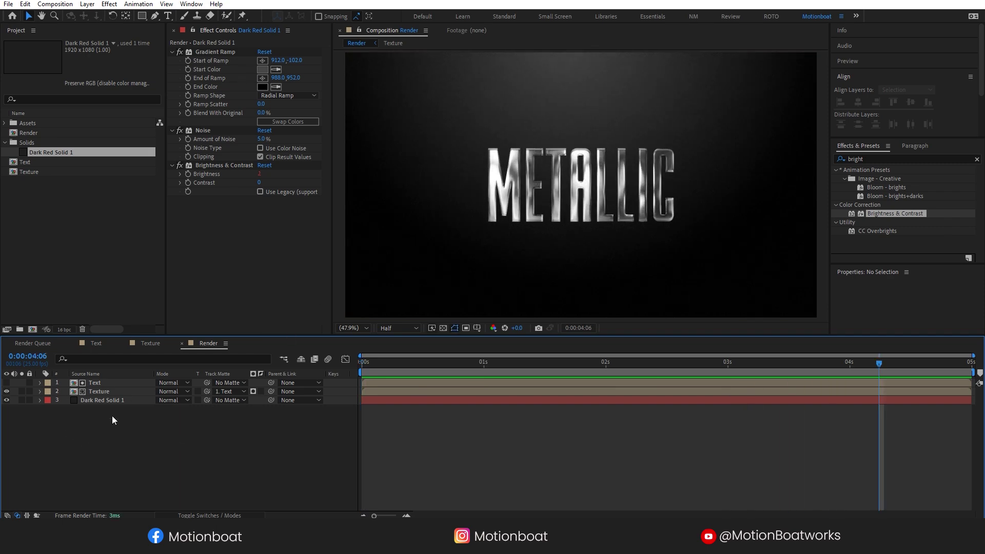
left_click(95, 383)
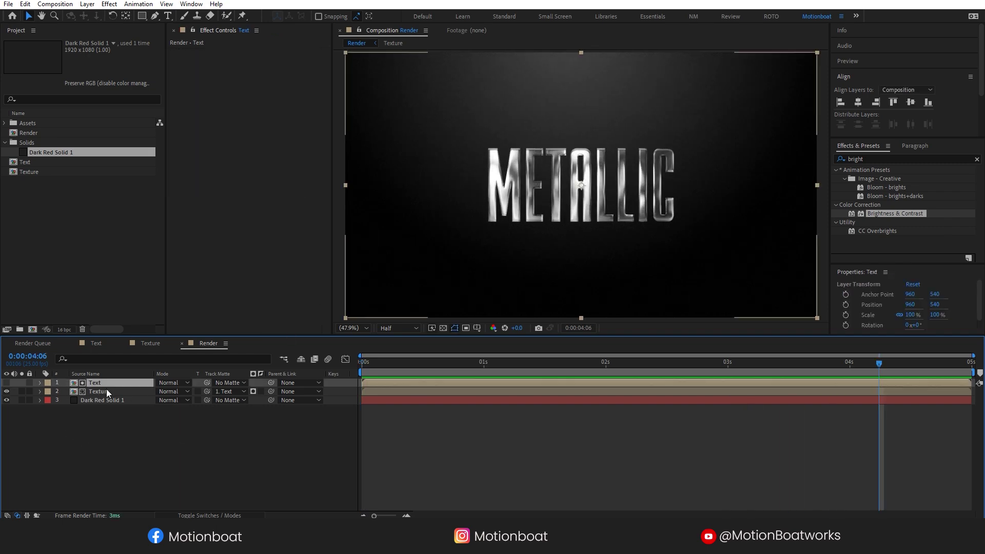
key("ctrl+d")
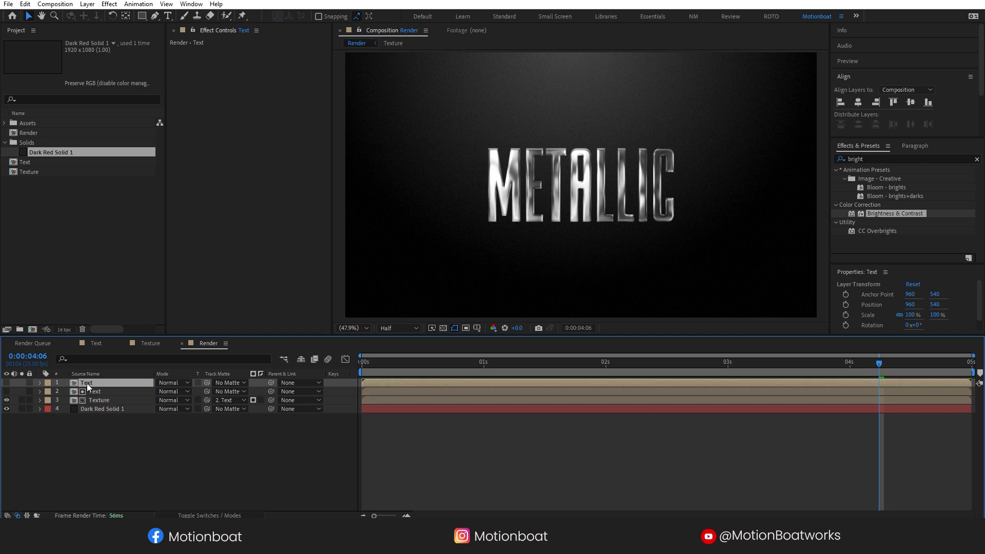
left_click_drag(88, 383, 100, 405)
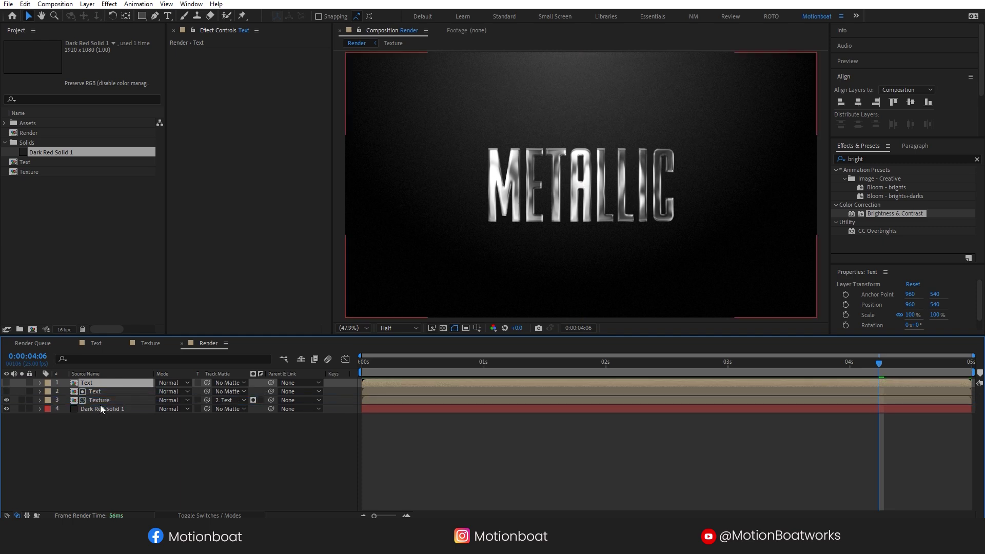
Fill the duplicate Text layer with solid black using the Fill effect
right_click(86, 405)
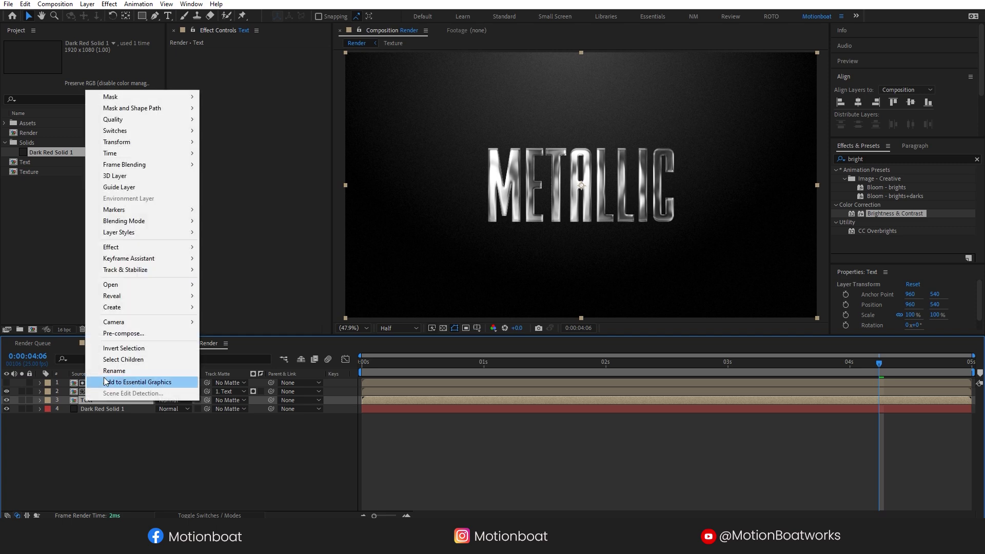
mouse_move(118, 247)
mouse_move(226, 240)
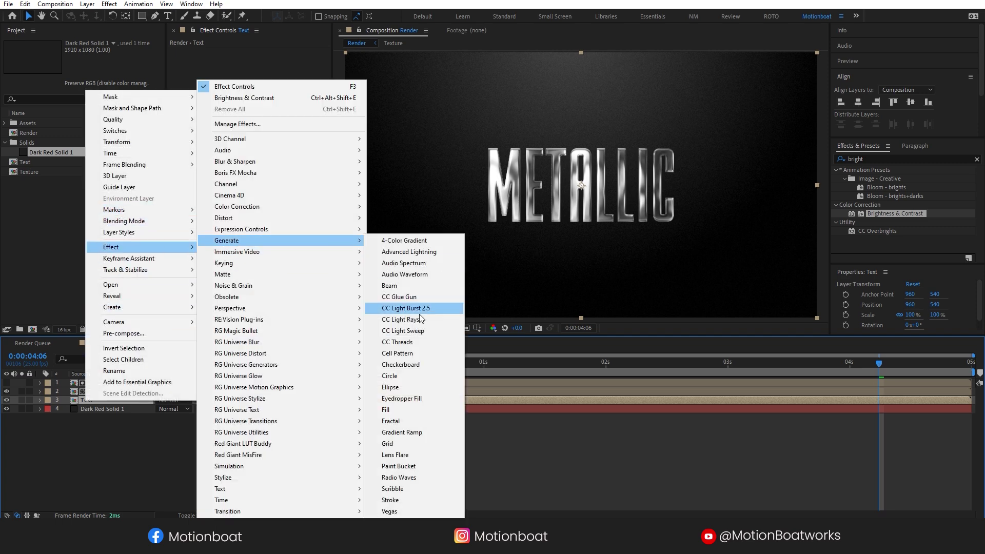
left_click(407, 382)
left_click(263, 78)
left_click(136, 332)
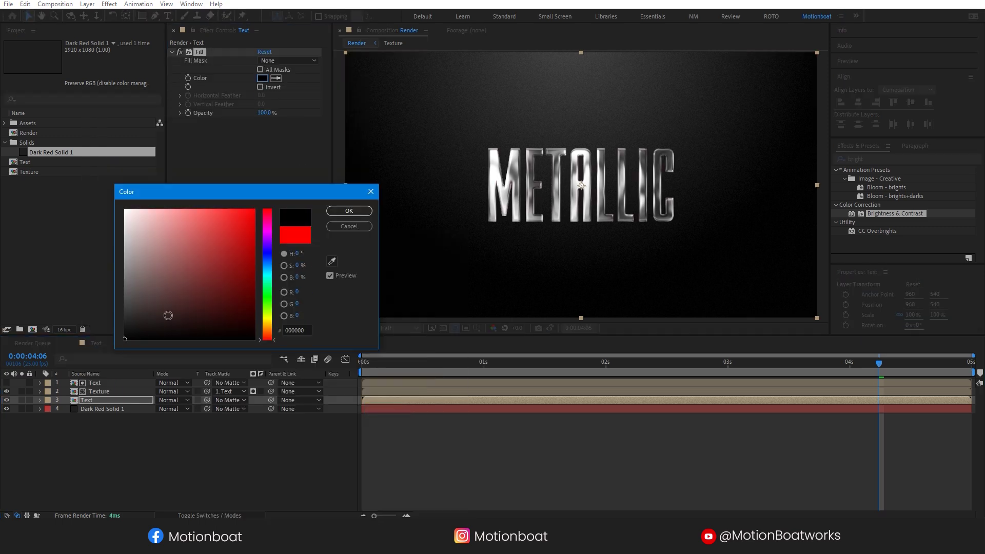
left_click(338, 210)
Apply CC Radial Blur to the black copy with Fading Zoom and Amount 50
left_click(865, 158)
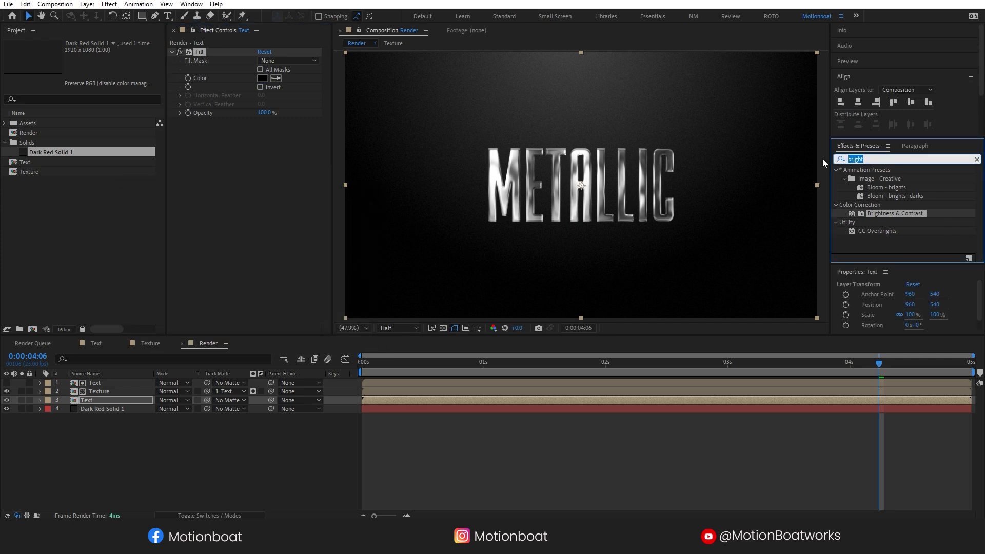
type("radi")
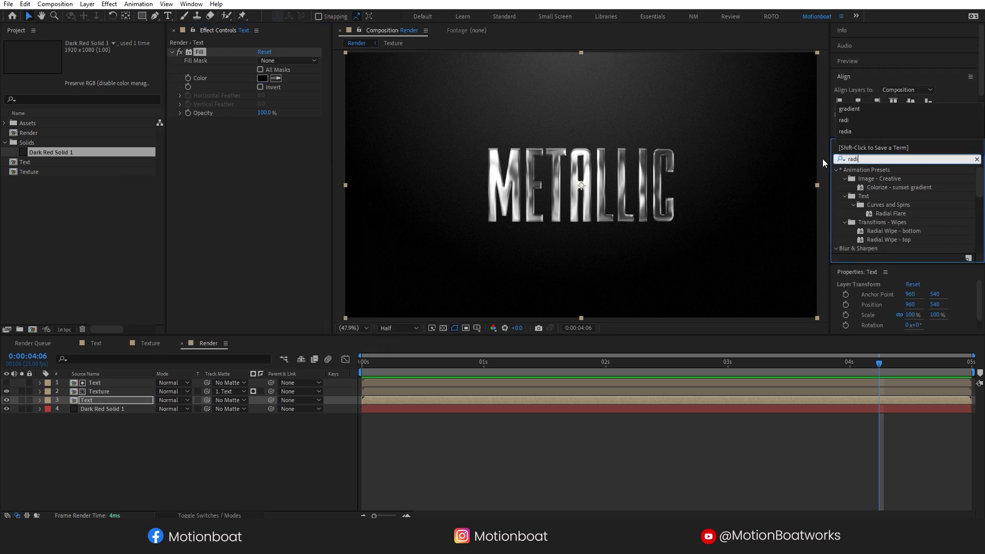
type("al blur")
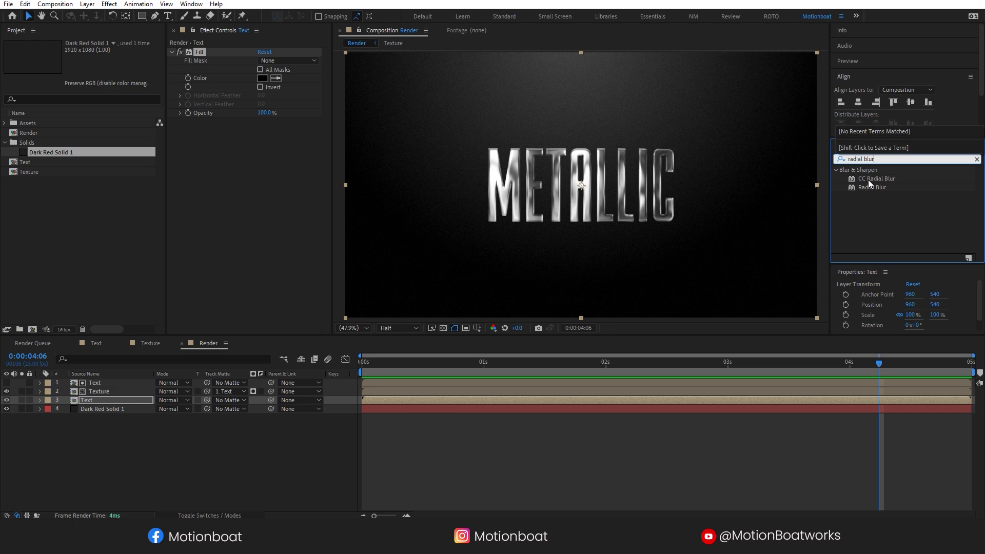
left_click_drag(869, 180, 107, 398)
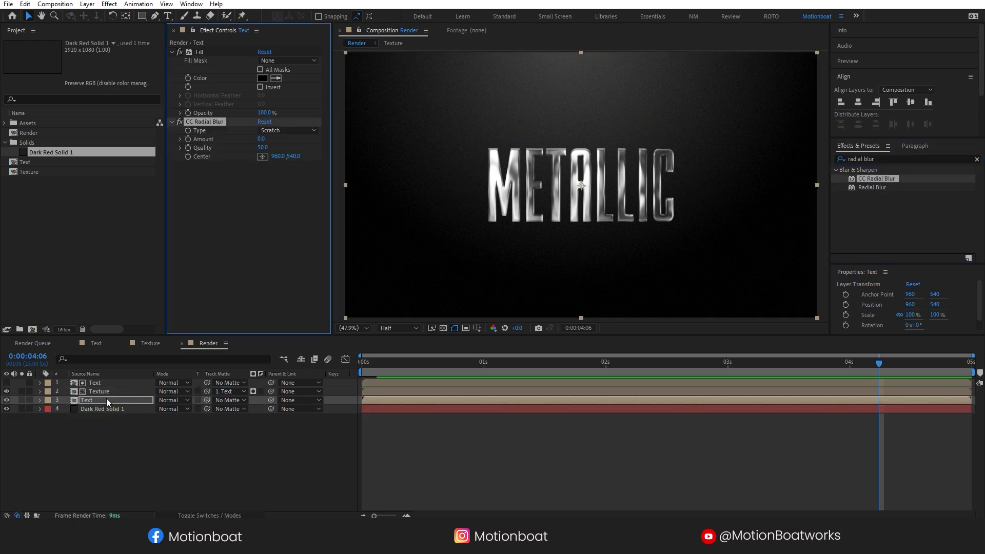
left_click(280, 130)
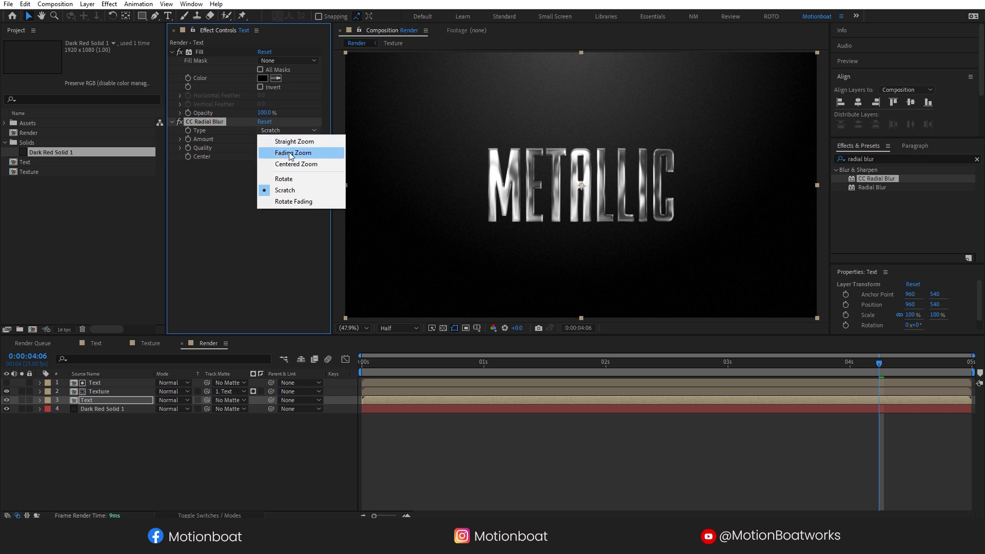
left_click(291, 152)
left_click(260, 139)
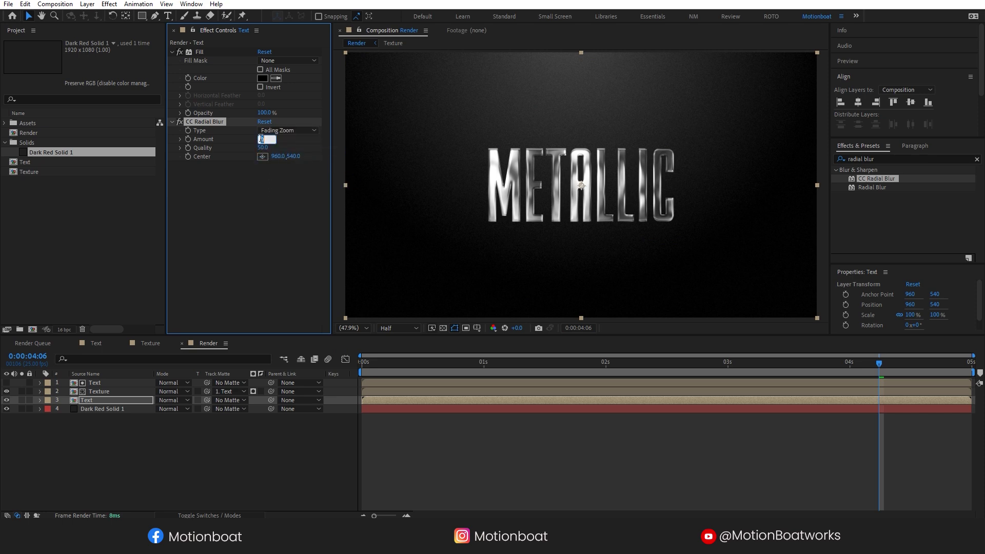
type("50")
key("Return")
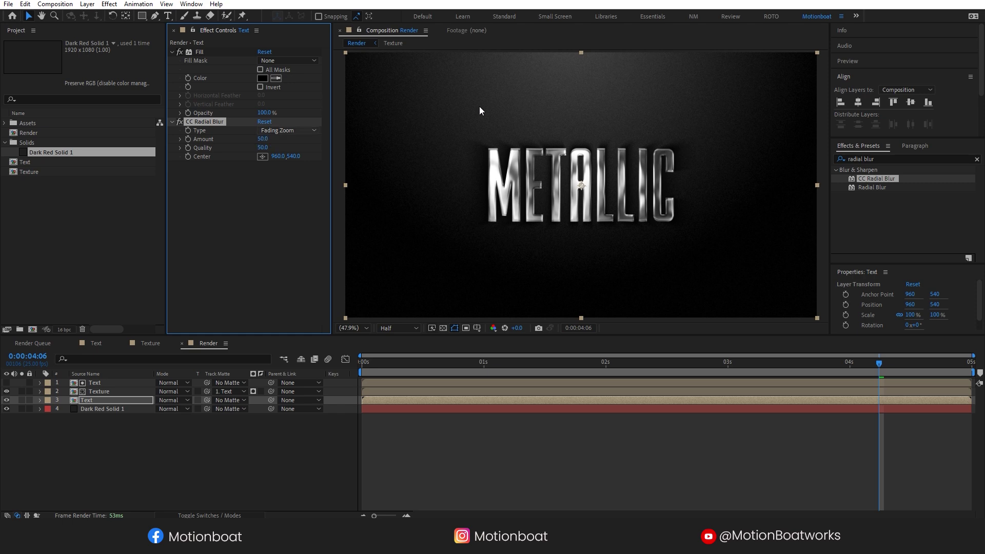
Move the radial blur centre far above the frame to 980.8, -391.8 and preview
left_click(262, 156)
left_click(580, 53)
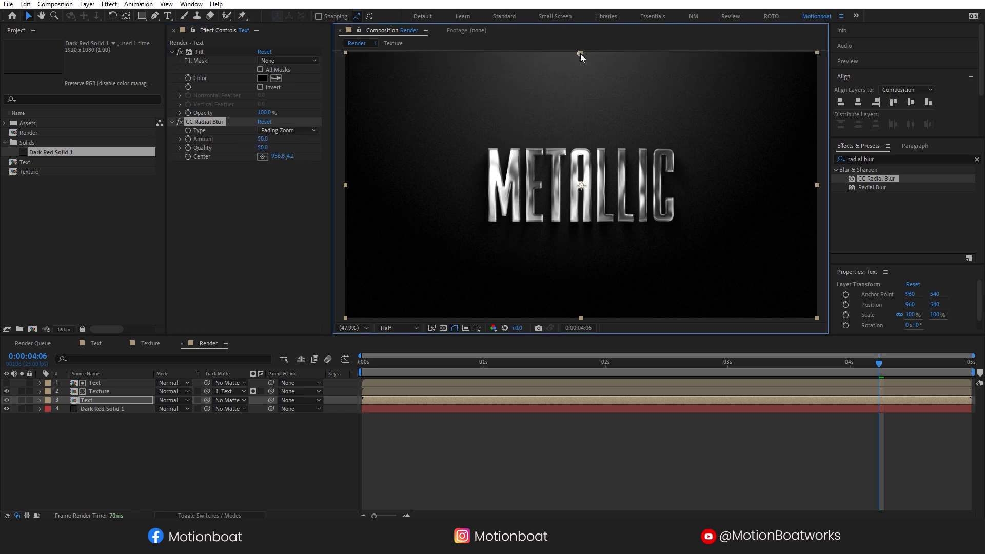
scroll(614, 134, "down", 2)
left_click_drag(580, 116, 580, 65)
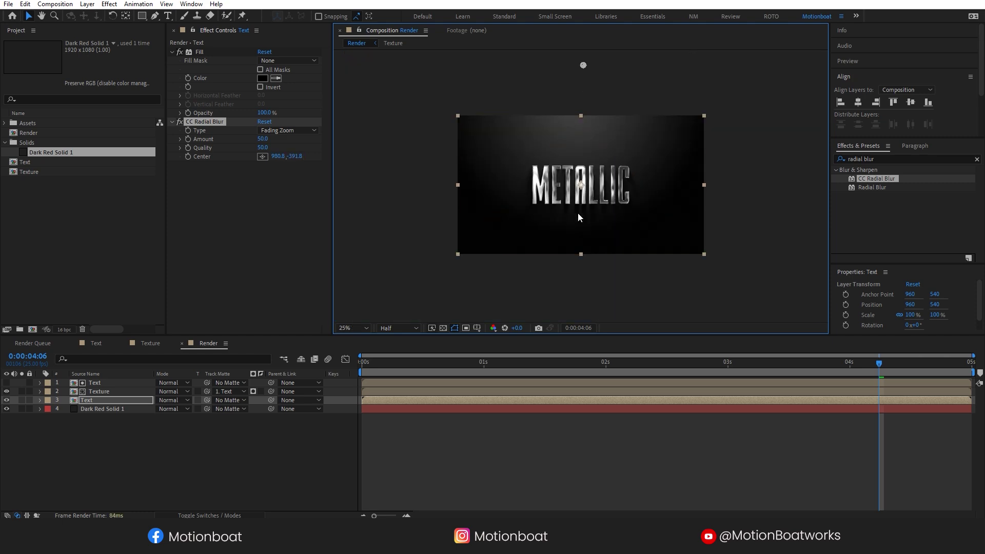
scroll(577, 212, "up", 1)
key("space")
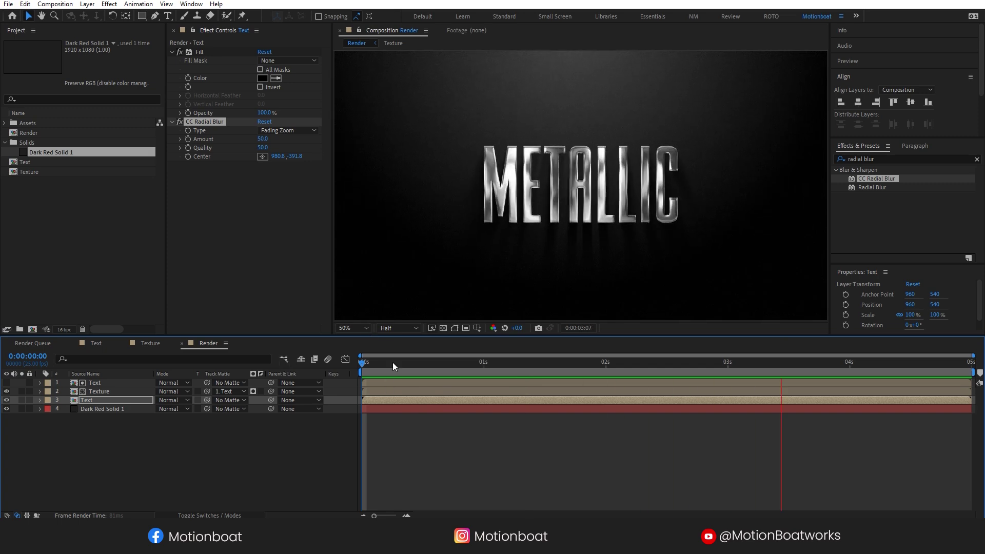
Create a new composition for the Netflix logo
key("space")
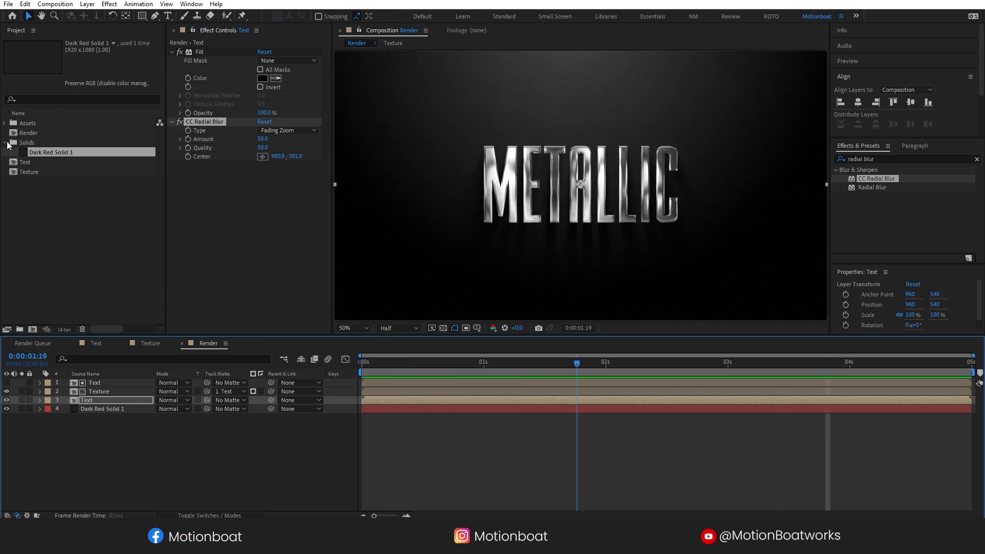
left_click(5, 142)
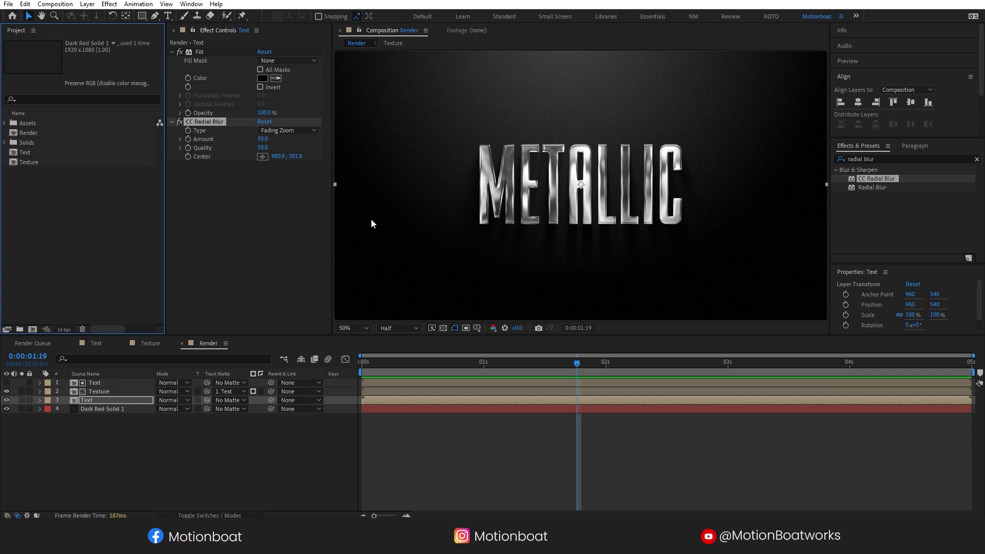
right_click(46, 196)
left_click(97, 202)
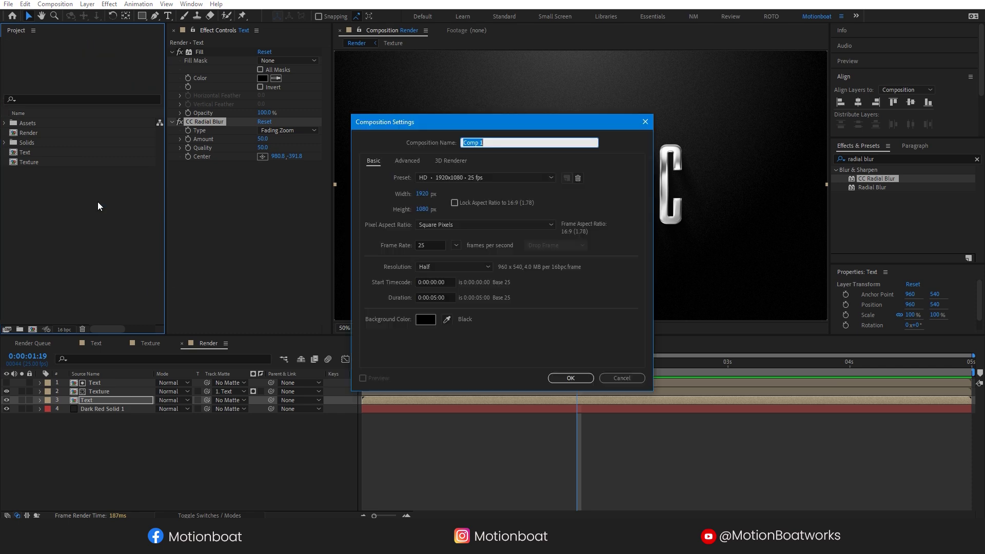
type("Final")
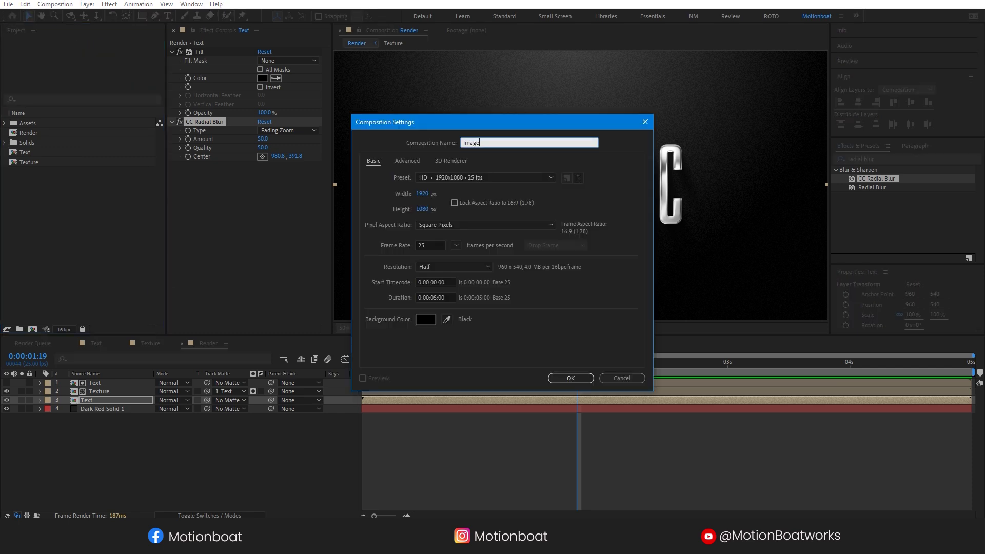
key("Escape")
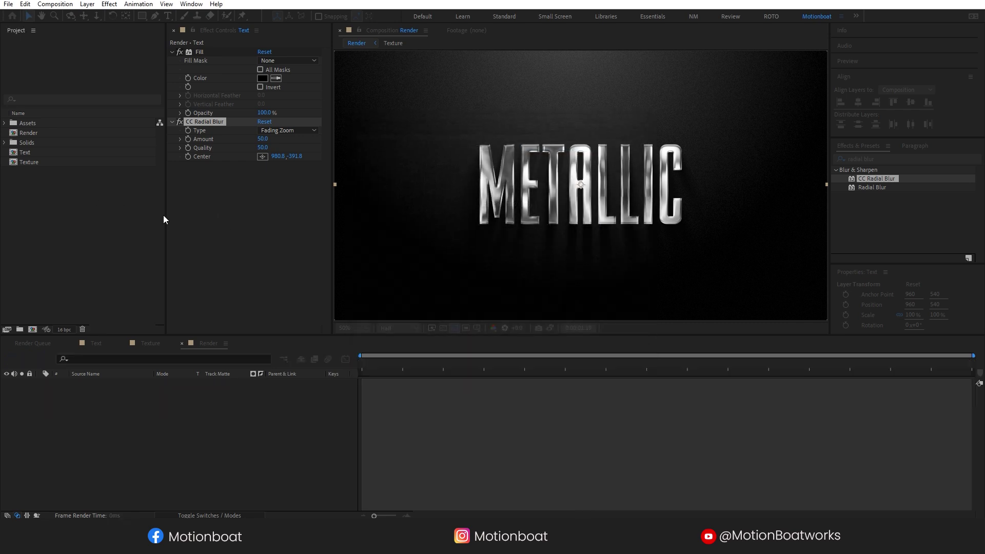
Add the Netflix logo image and keyframe Scale from 150% at 0s to 122% at 3s
left_click(5, 124)
left_click_drag(47, 161, 149, 405)
left_click_drag(685, 159, 707, 151)
key("alt+shift+s")
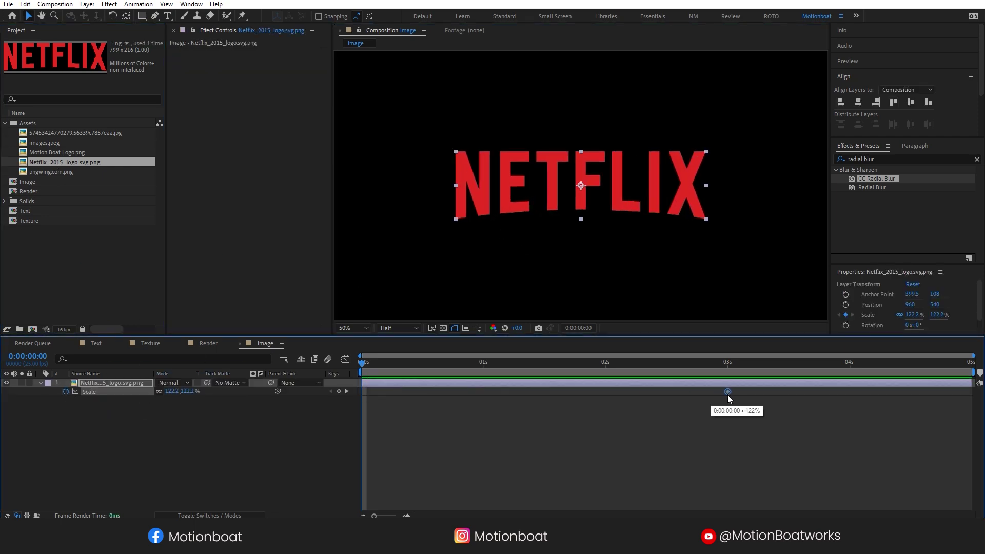
left_click_drag(174, 390, 183, 390)
left_click(184, 389)
key("Return")
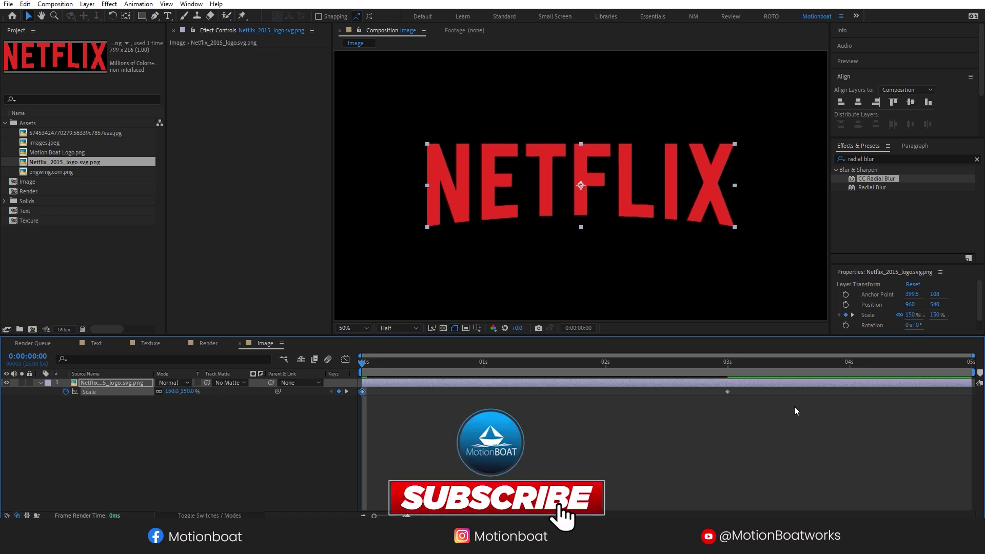
Lengthen the ease into the 3-second Scale keyframe in the Graph Editor, then retune the start scale
left_click(345, 359)
left_click_drag(666, 386, 545, 386)
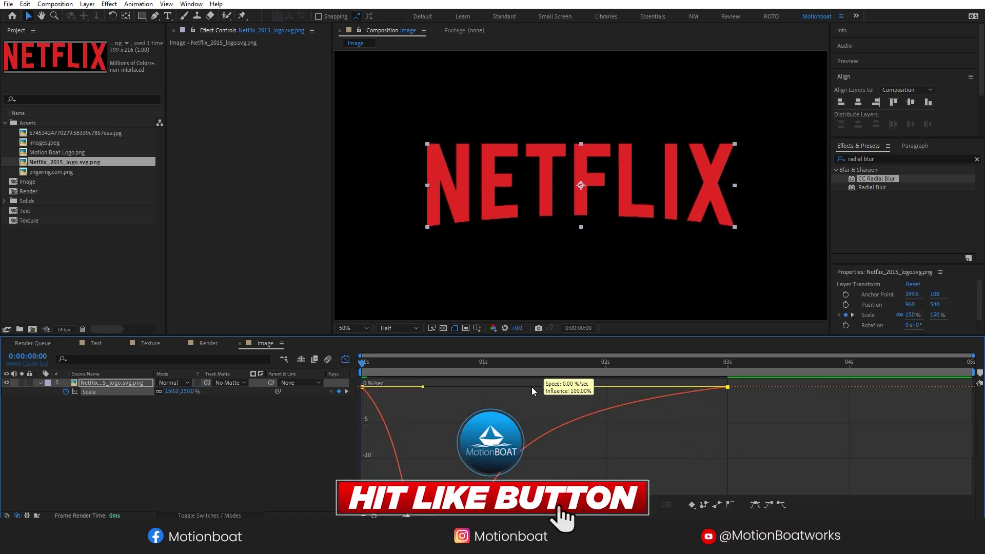
key("space")
key("space")
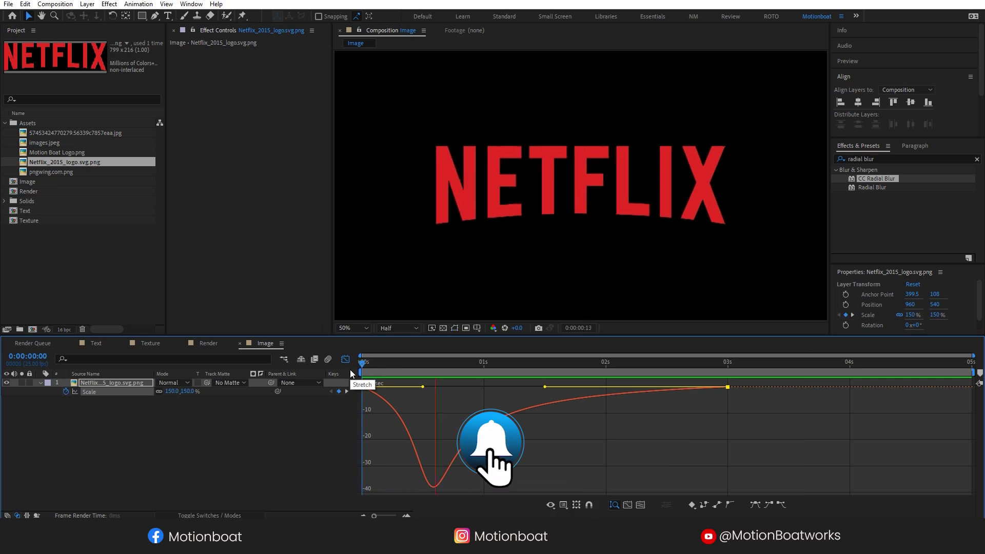
left_click_drag(182, 391, 188, 391)
left_click(188, 392)
key("Return")
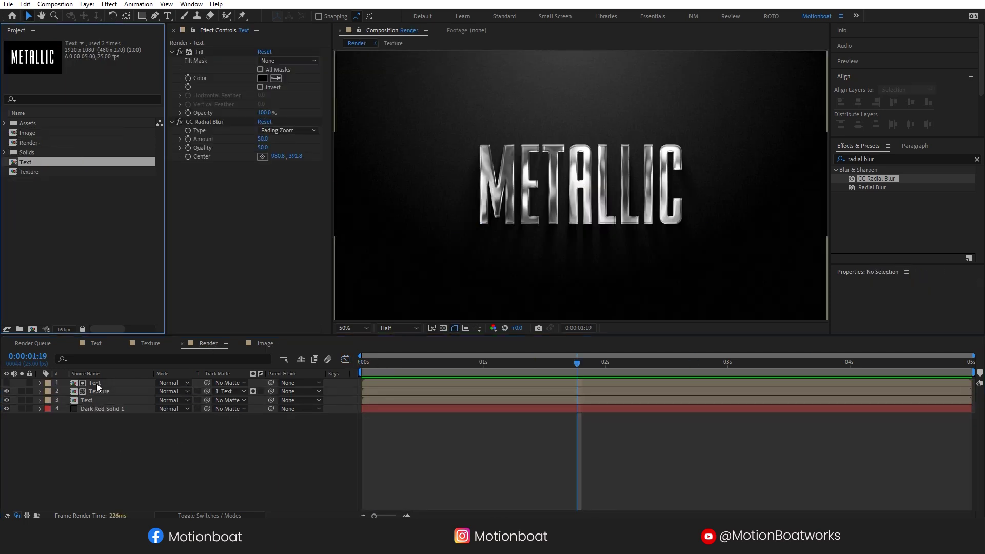
Replace both METALLIC Text layers in Render with the Image comp and preview the chrome logo
left_click(96, 384)
left_click(89, 401, "ctrl")
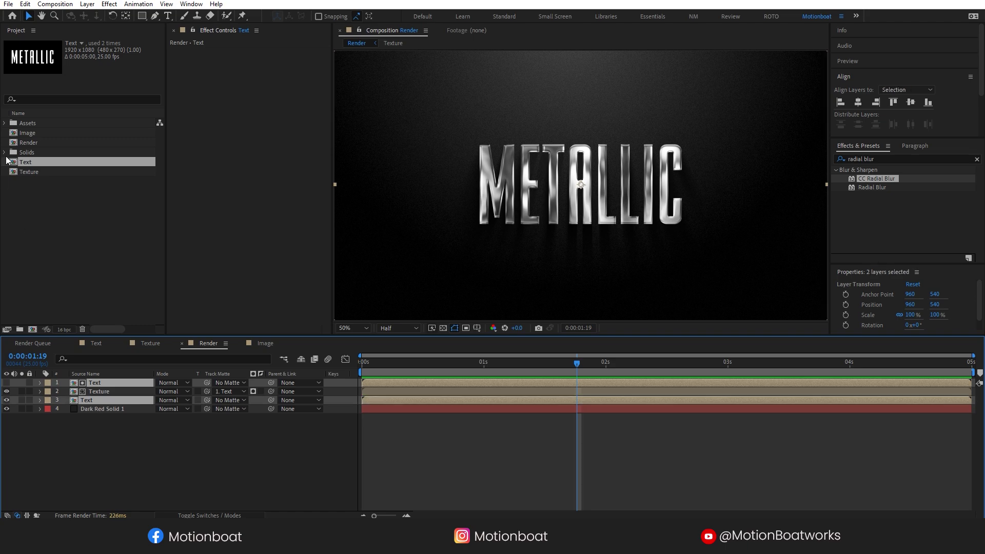
left_click(33, 134)
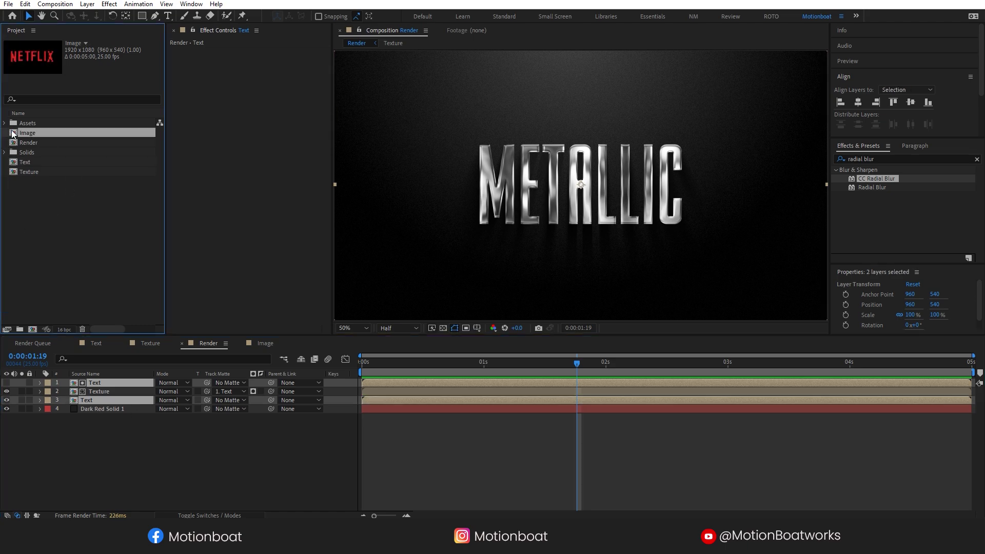
left_click_drag(31, 145, 100, 386)
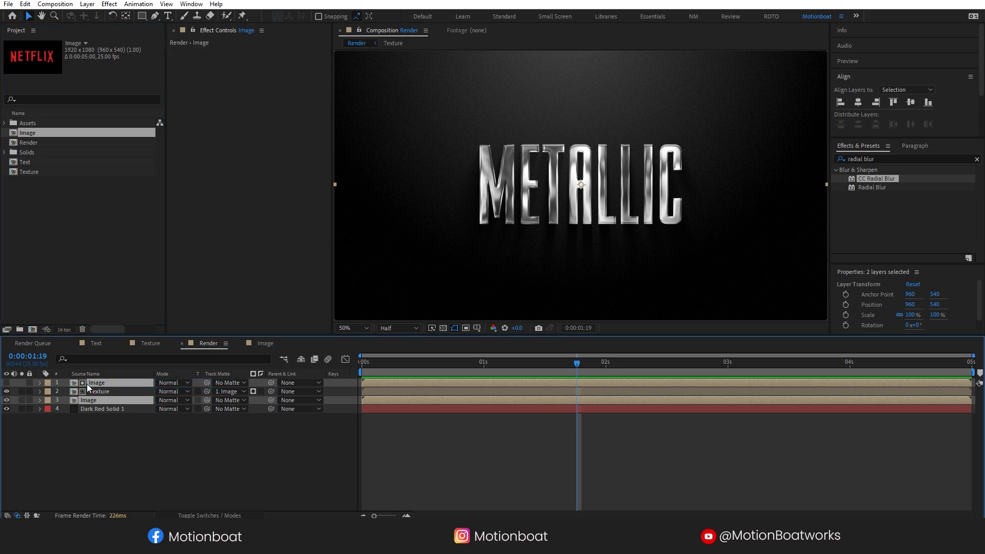
key("space")
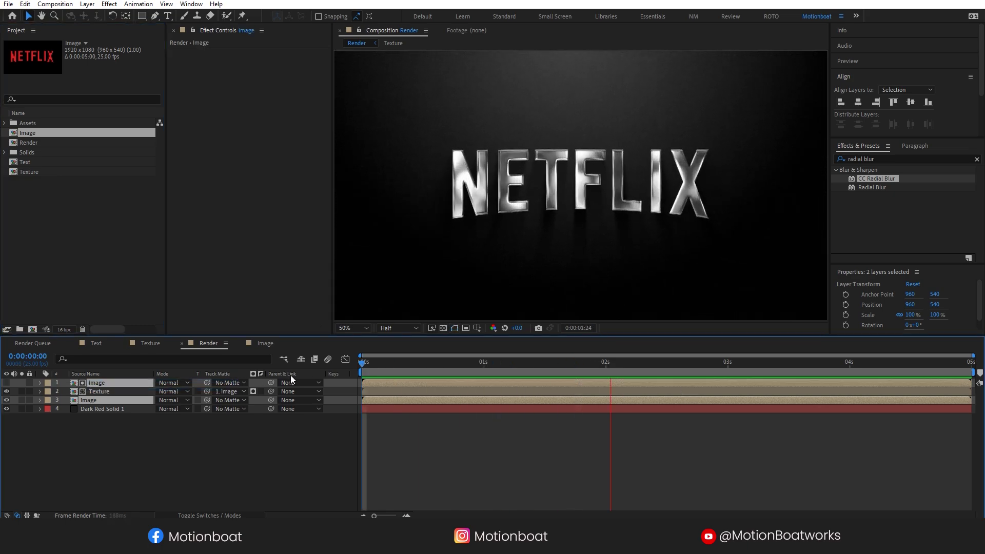
left_click(248, 497)
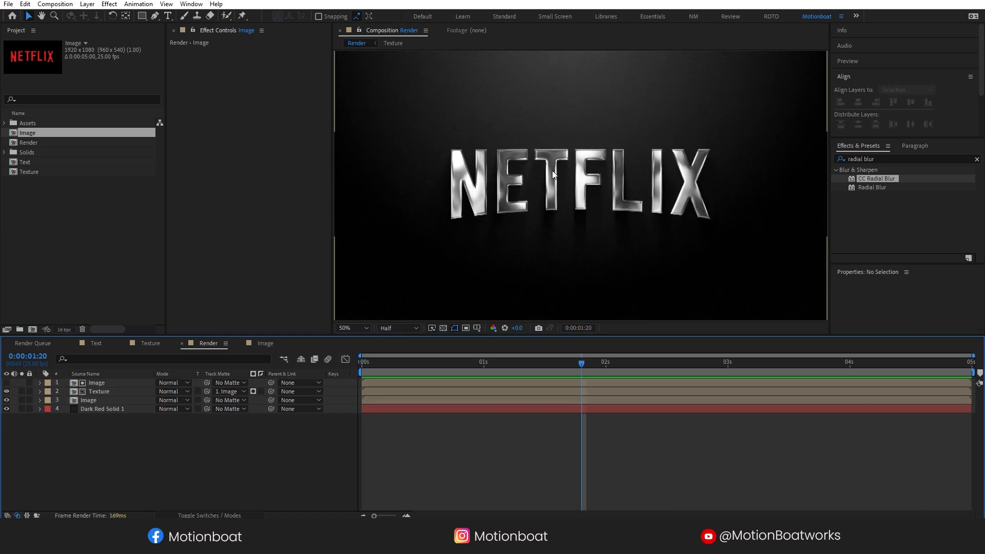
Apply Tint to the Texture layer, mapping white to a bright gold, placed above Curves
left_click(108, 393)
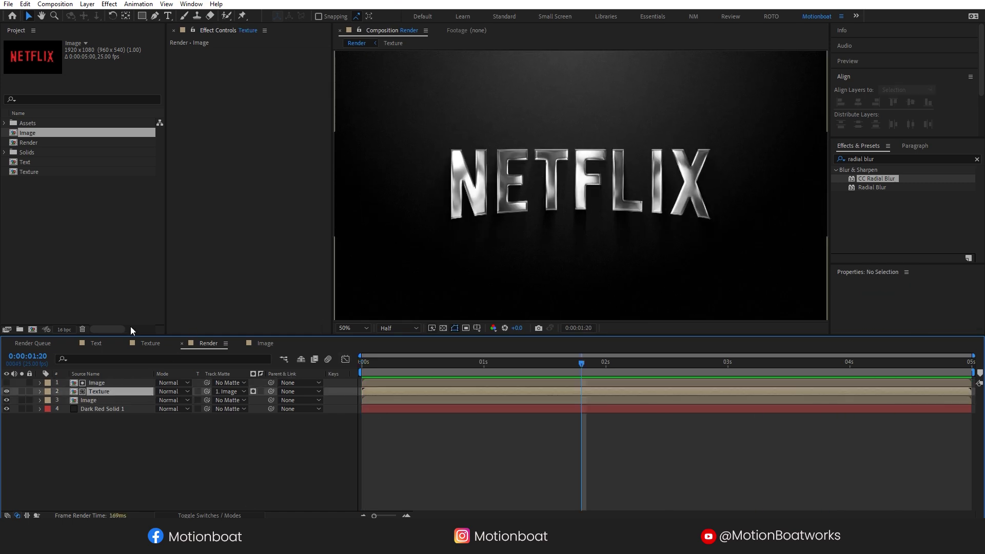
left_click(870, 158)
type("tint")
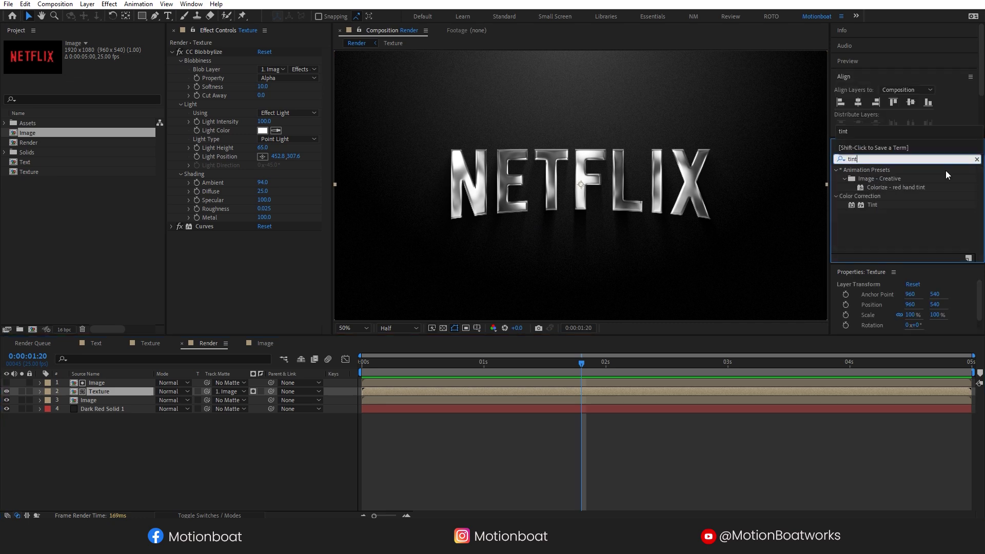
left_click_drag(872, 205, 110, 395)
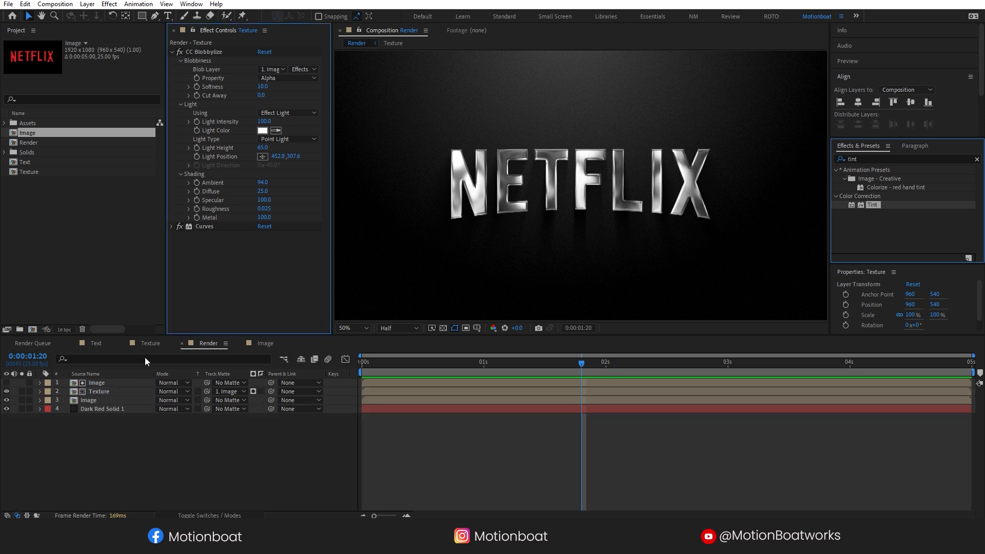
left_click(262, 253)
left_click_drag(267, 332, 267, 322)
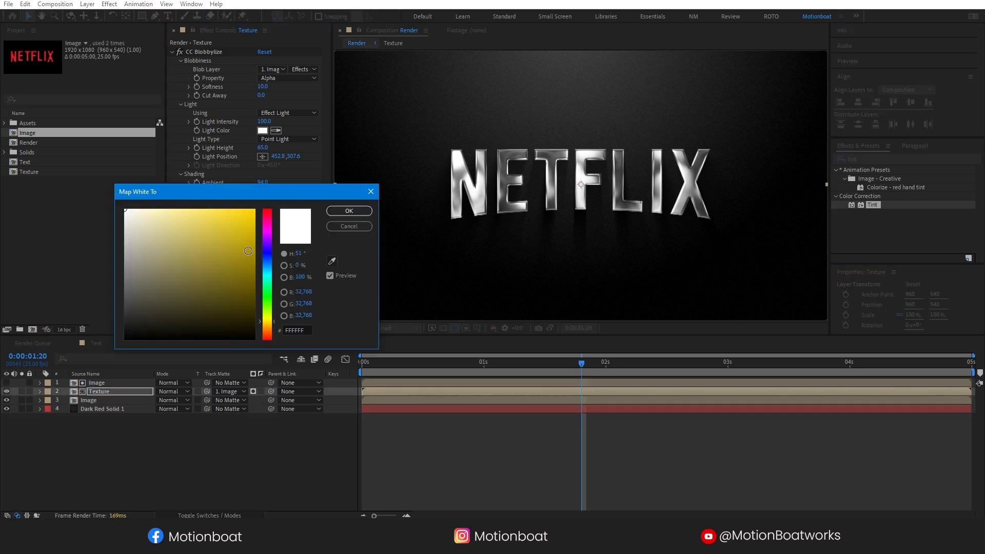
left_click(258, 219)
left_click(348, 211)
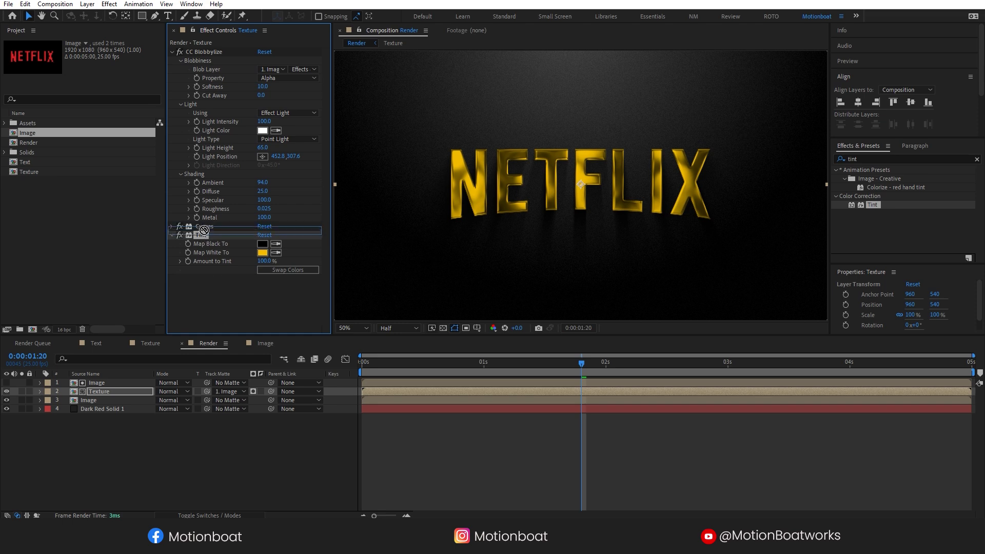
left_click_drag(207, 224, 208, 224)
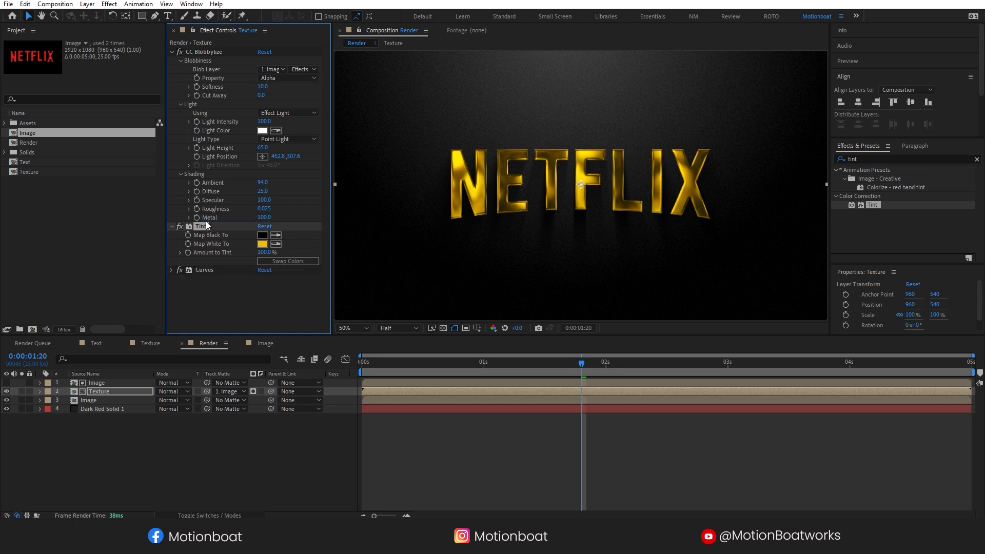
left_click(263, 243)
left_click_drag(266, 324, 266, 325)
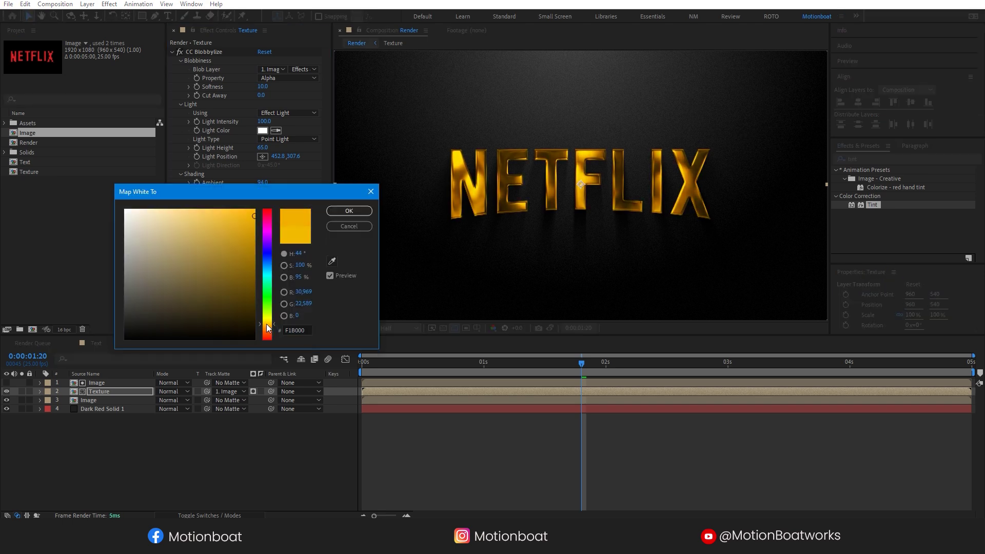
key("Return")
Reshape the Curves for brighter midtones and deeper shadows, and shift the tint to orange-gold
scroll(251, 214, "down", 5)
left_click_drag(251, 214, 264, 210)
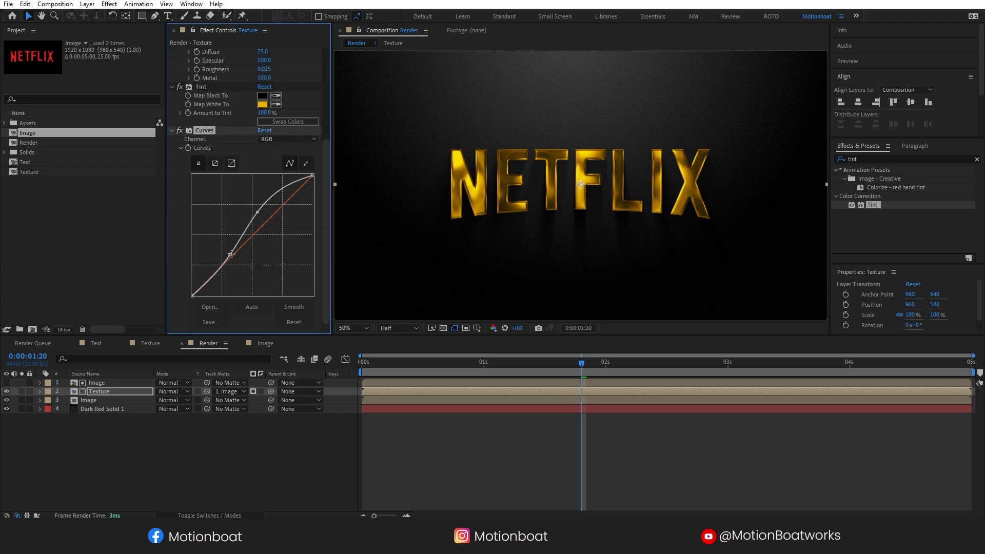
left_click_drag(231, 254, 233, 257)
left_click_drag(254, 210, 256, 214)
left_click(262, 104)
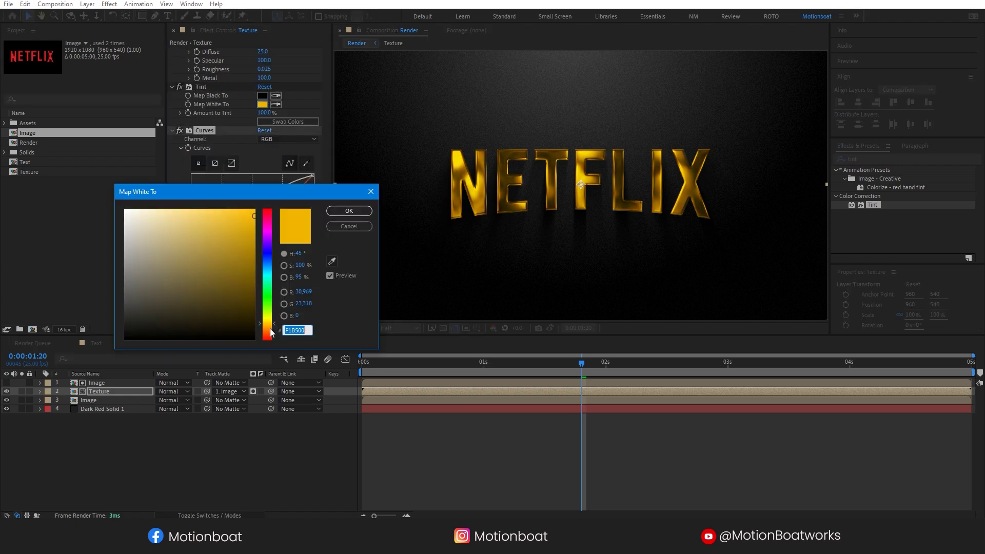
left_click_drag(265, 273, 265, 283)
key("Return")
left_click(172, 130)
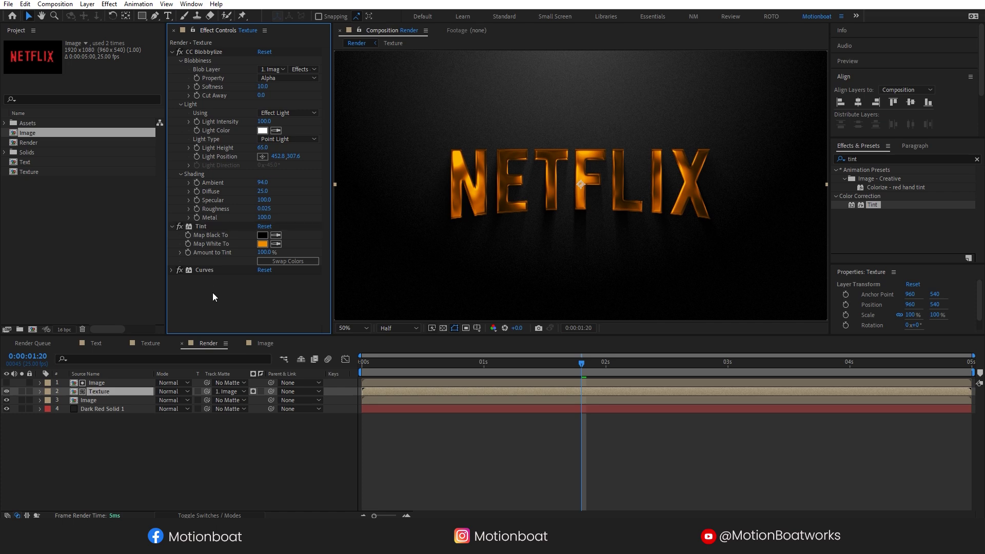
Add Brightness & Contrast to the Texture layer with Brightness 86 and Contrast -76, then preview
left_click(860, 158)
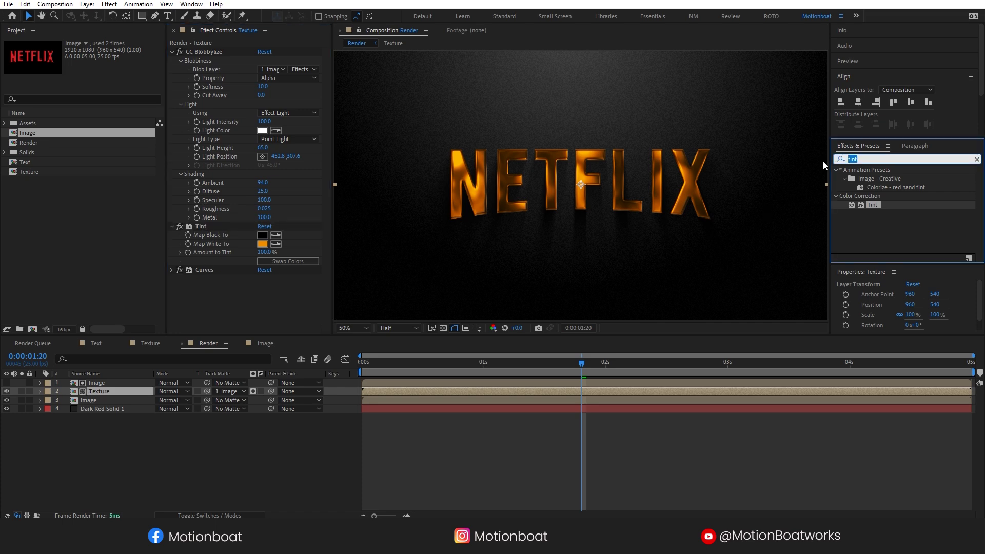
type("brigh")
left_click_drag(895, 214, 98, 392)
left_click_drag(260, 121, 308, 126)
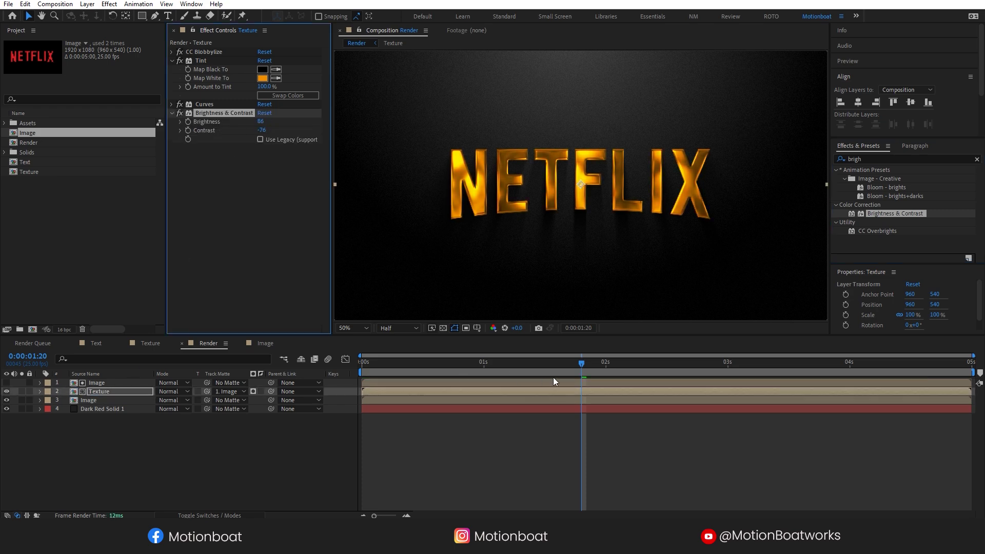
key("space")
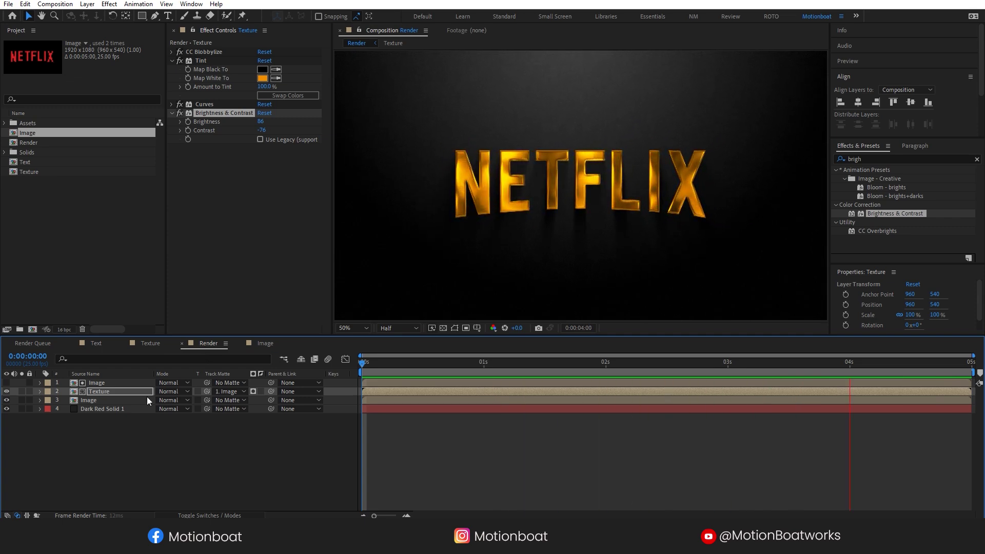
Set the Gradient Ramp End Color on Dark Red Solid 1 to dark red, then edit Start Color
left_click(98, 409)
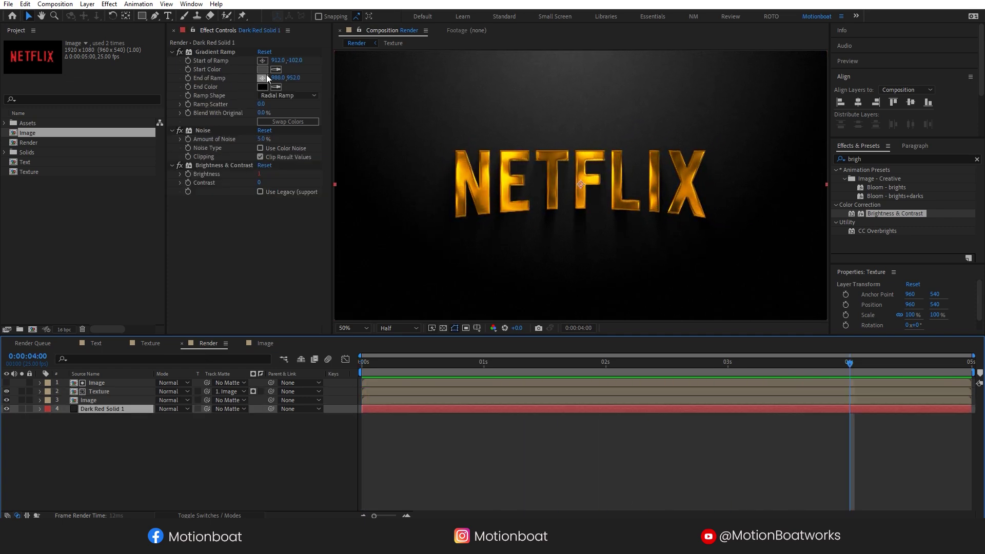
left_click(264, 87)
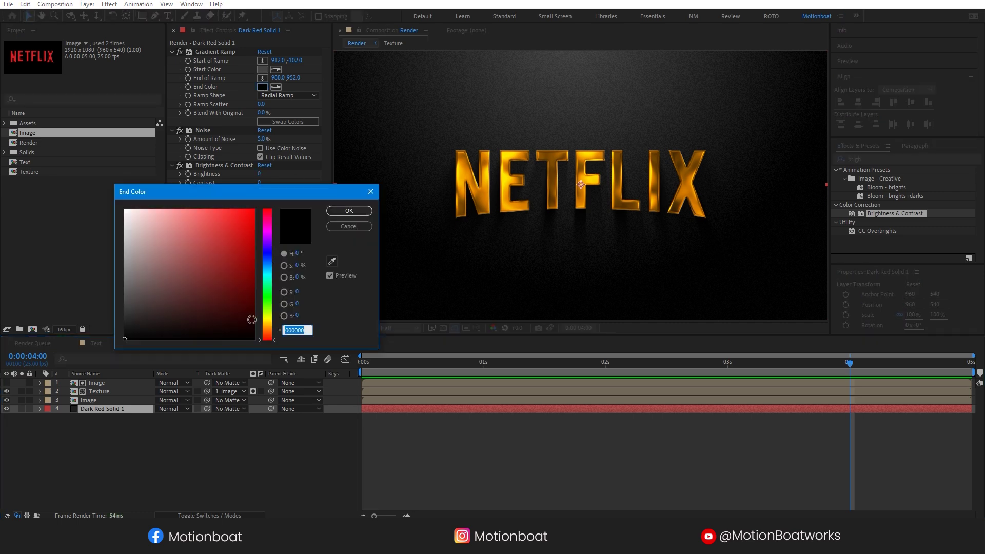
left_click(254, 327)
left_click(348, 211)
left_click(262, 69)
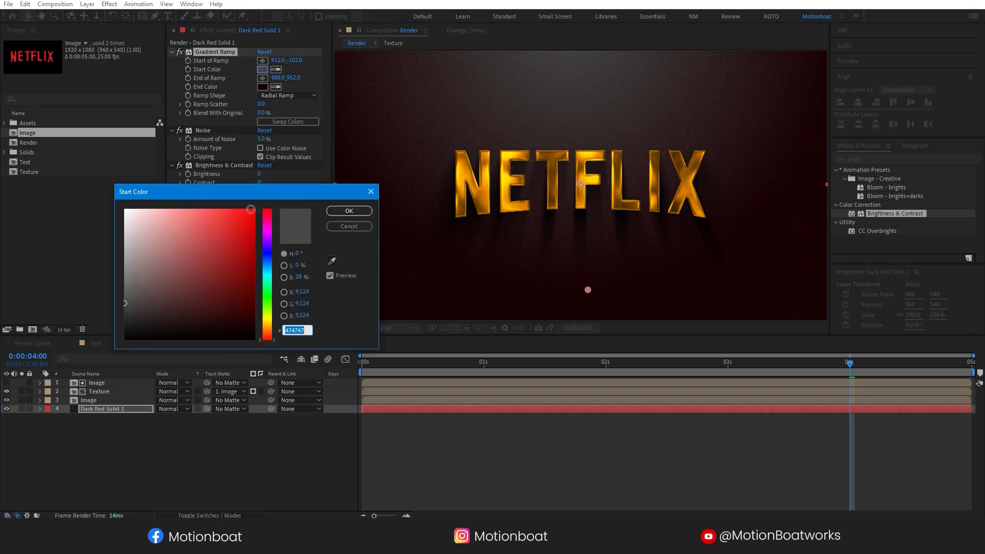